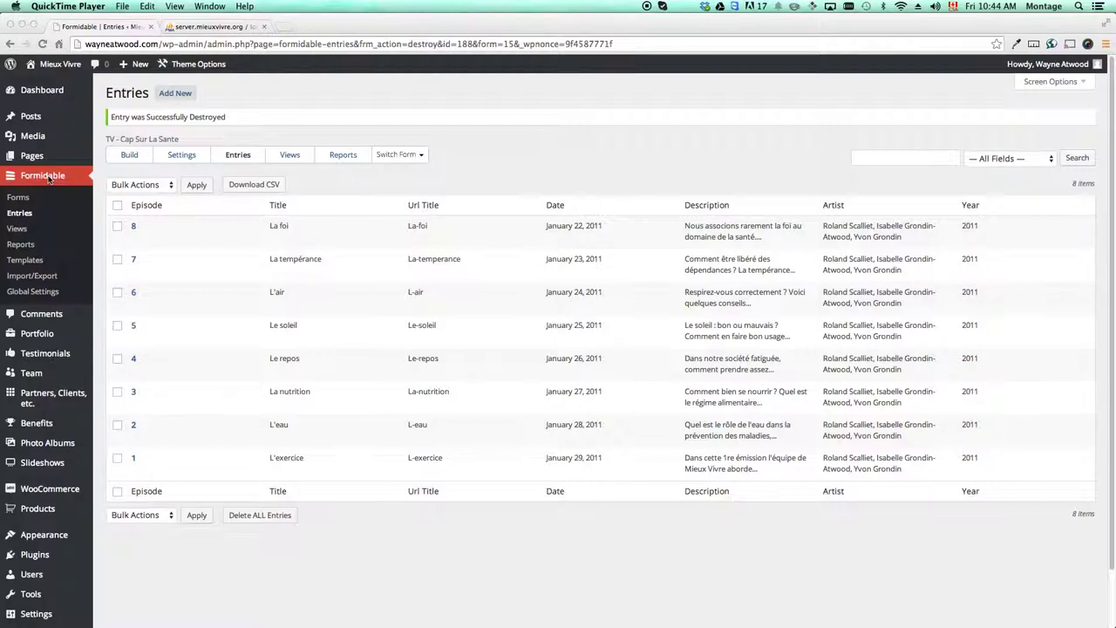
Load formidablepro.com in a new browser tab
{"action": "left_click", "coordinate": [289, 27]}
{"action": "left_click", "coordinate": [289, 27]}
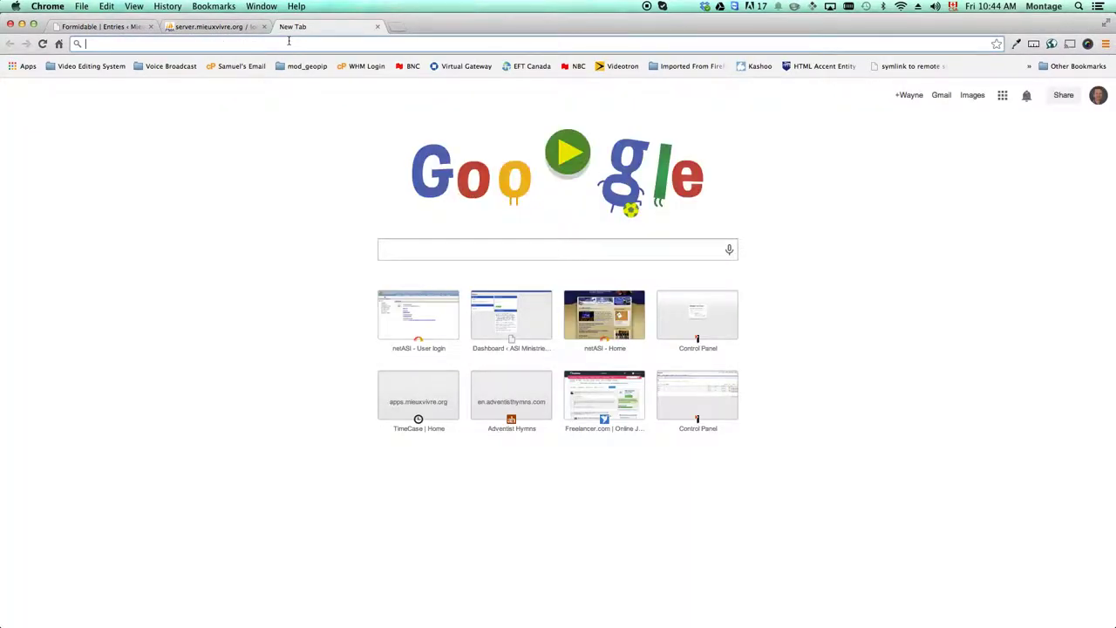
{"action": "type", "text": "for"}
{"action": "key", "text": "Return"}
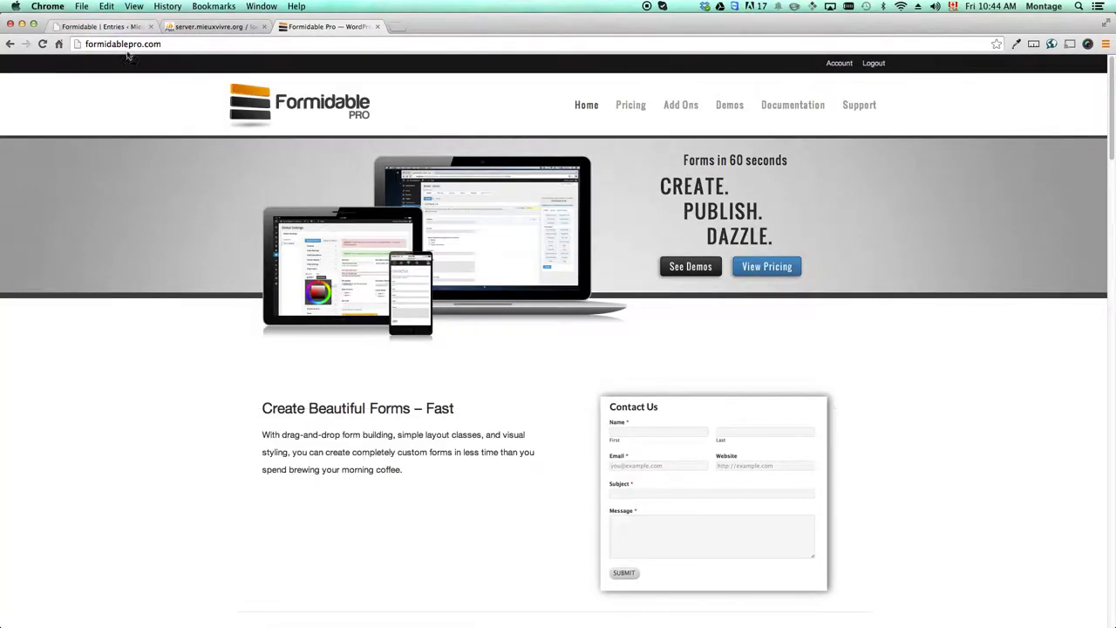
Go to the Add Ons page and scroll through Registration, PayPal, MailChimp, Bootstrap and other add-ons
{"action": "left_click", "coordinate": [679, 104]}
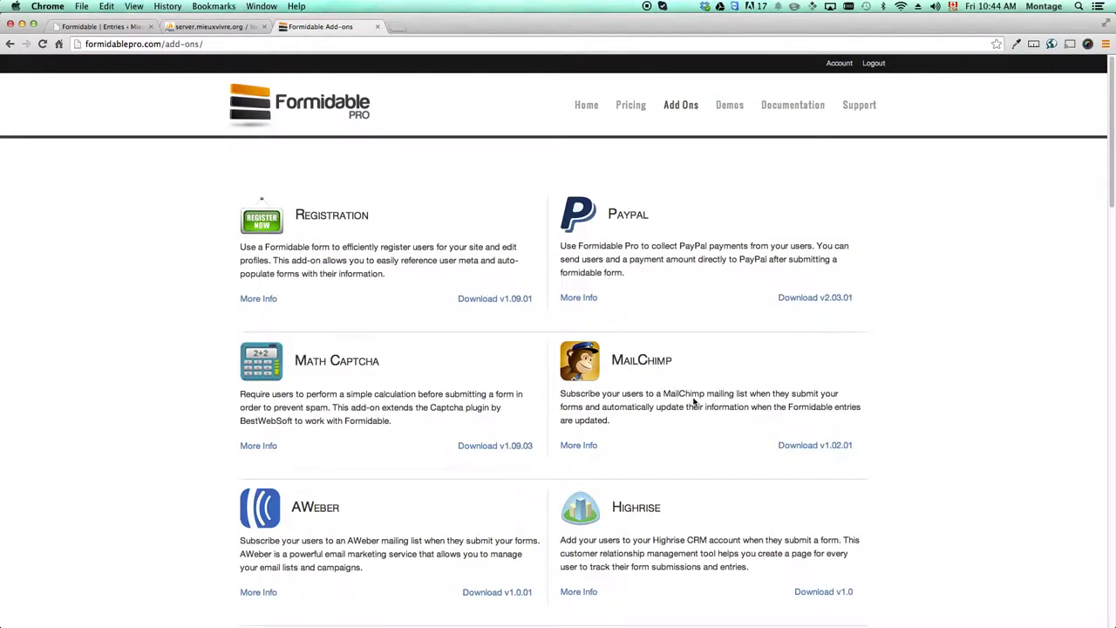
{"action": "scroll", "coordinate": [695, 400], "scroll_direction": "down", "scroll_amount": 2}
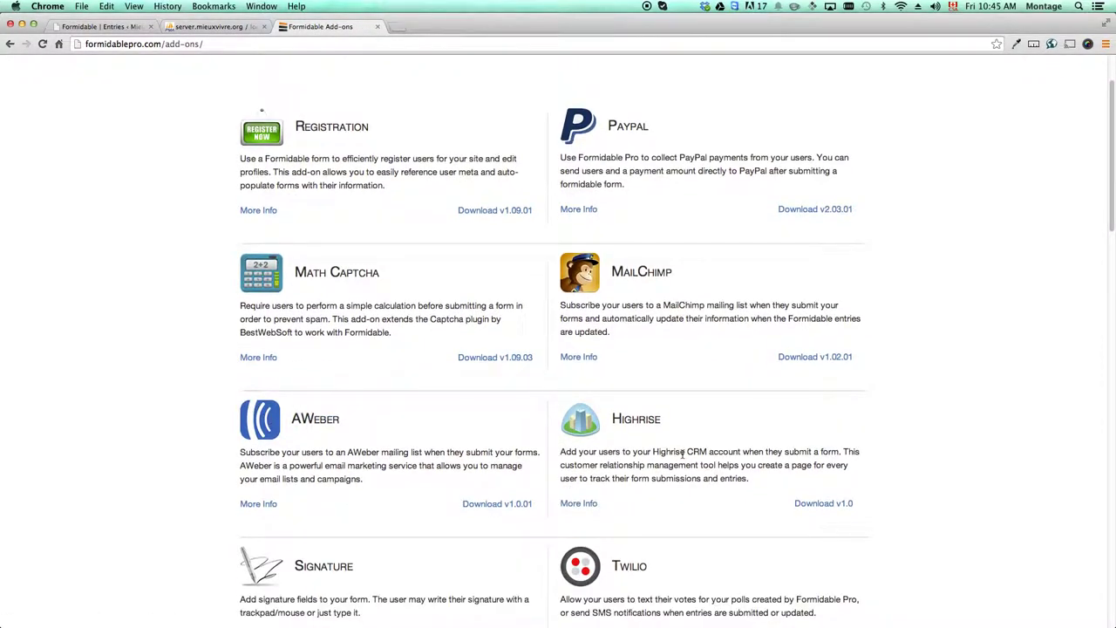
{"action": "scroll", "coordinate": [266, 418], "scroll_direction": "down", "scroll_amount": 3}
{"action": "scroll", "coordinate": [574, 506], "scroll_direction": "down", "scroll_amount": 5}
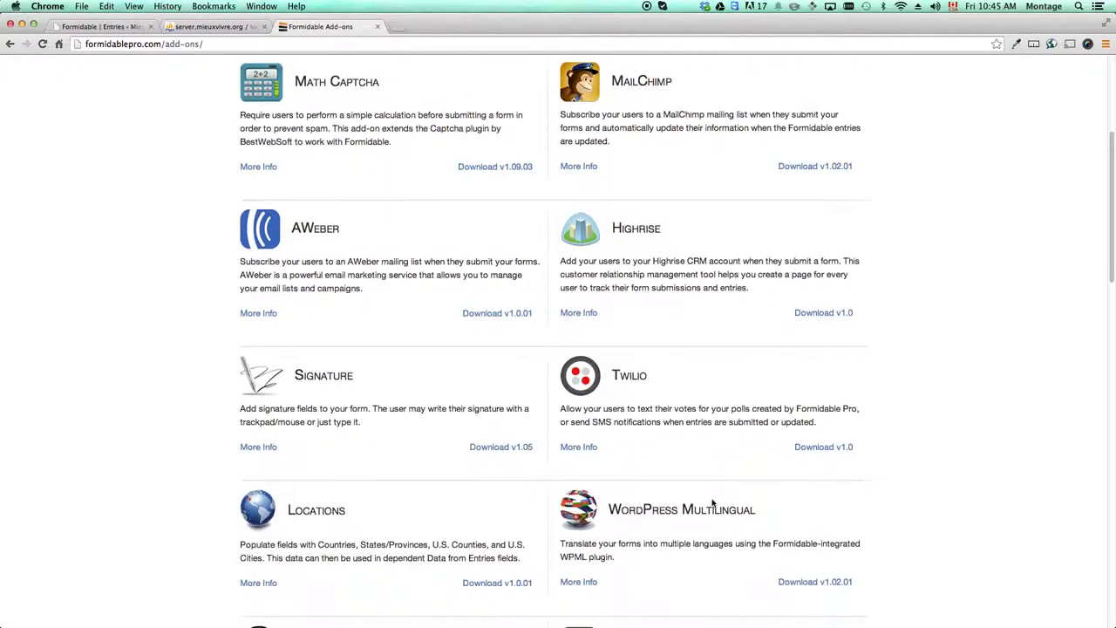
{"action": "scroll", "coordinate": [711, 503], "scroll_direction": "down", "scroll_amount": 1}
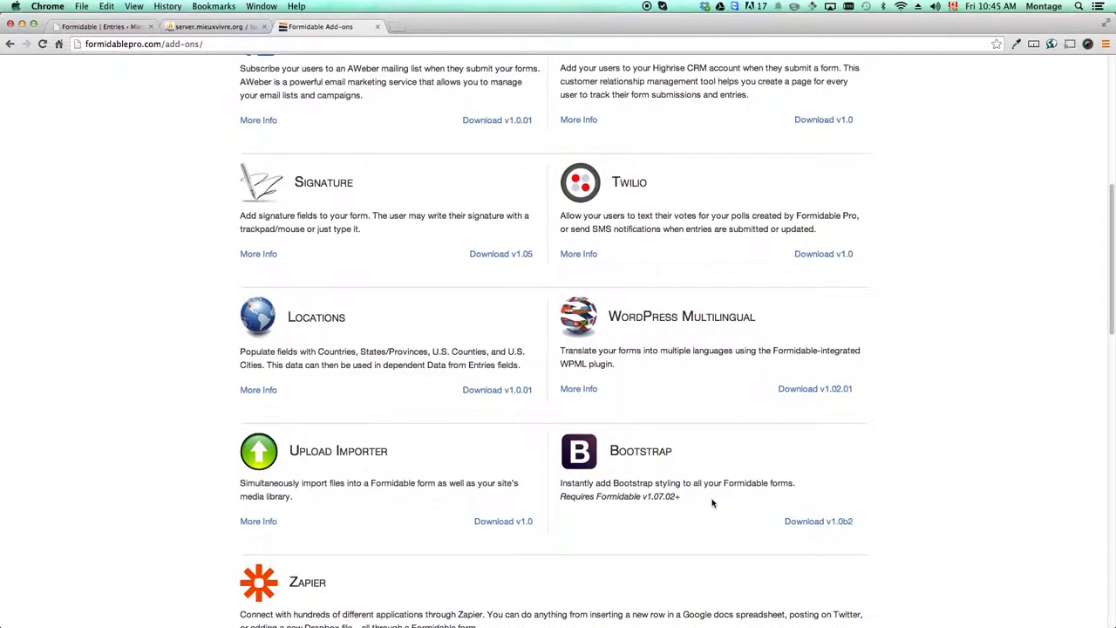
{"action": "scroll", "coordinate": [711, 503], "scroll_direction": "up", "scroll_amount": 5}
{"action": "scroll", "coordinate": [711, 503], "scroll_direction": "up", "scroll_amount": 4}
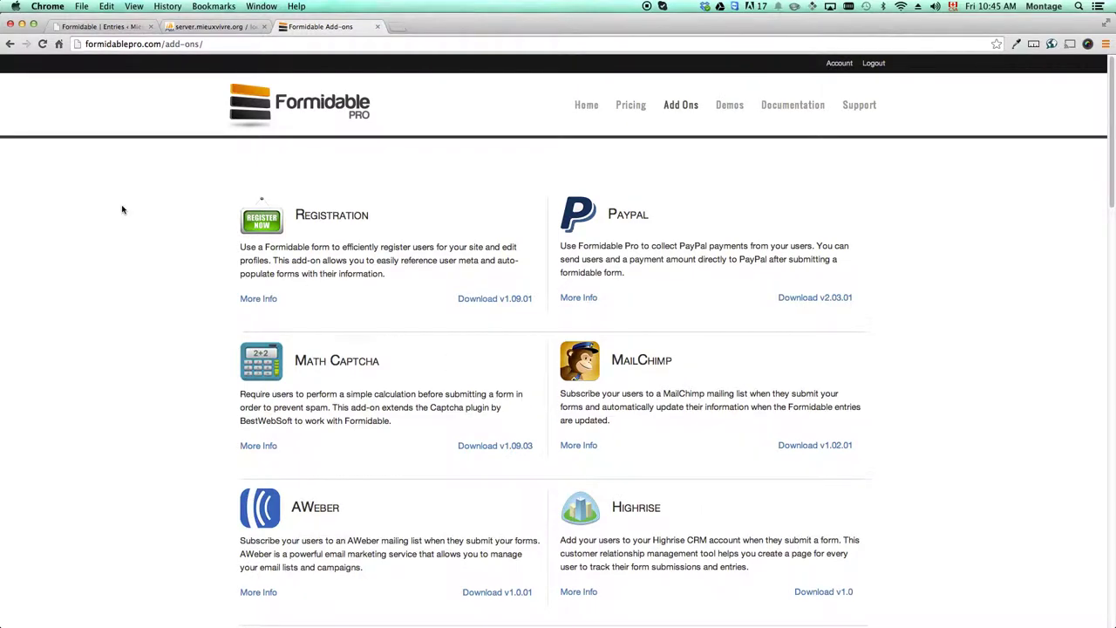
Back in WordPress, open Entries and switch the form to TV - Cap Sur La Sante
{"action": "left_click", "coordinate": [101, 27]}
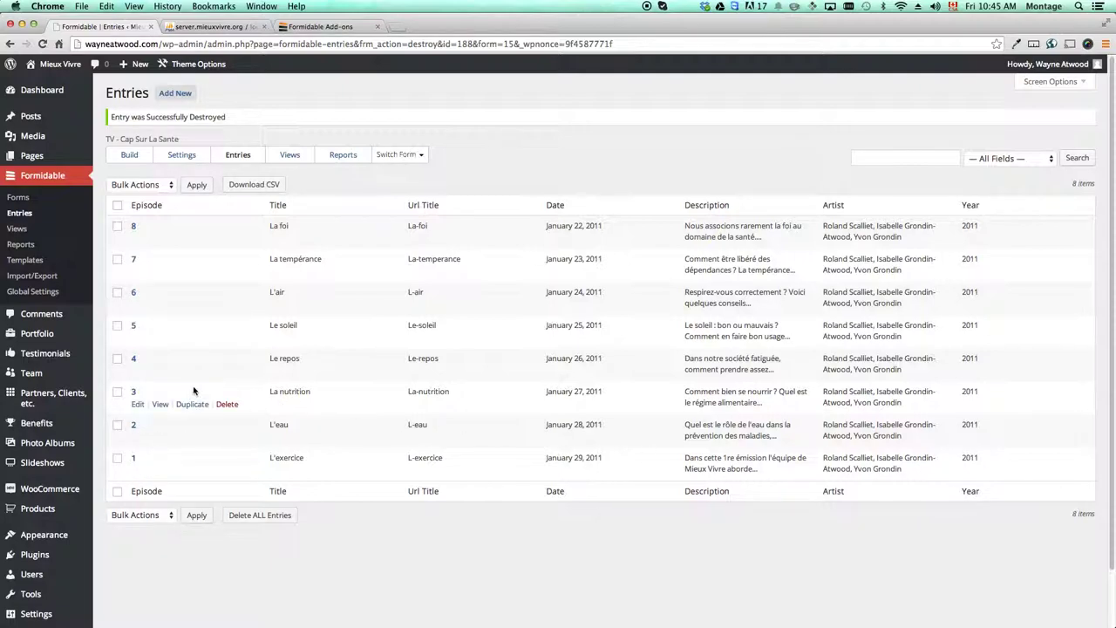
{"action": "left_click", "coordinate": [19, 214]}
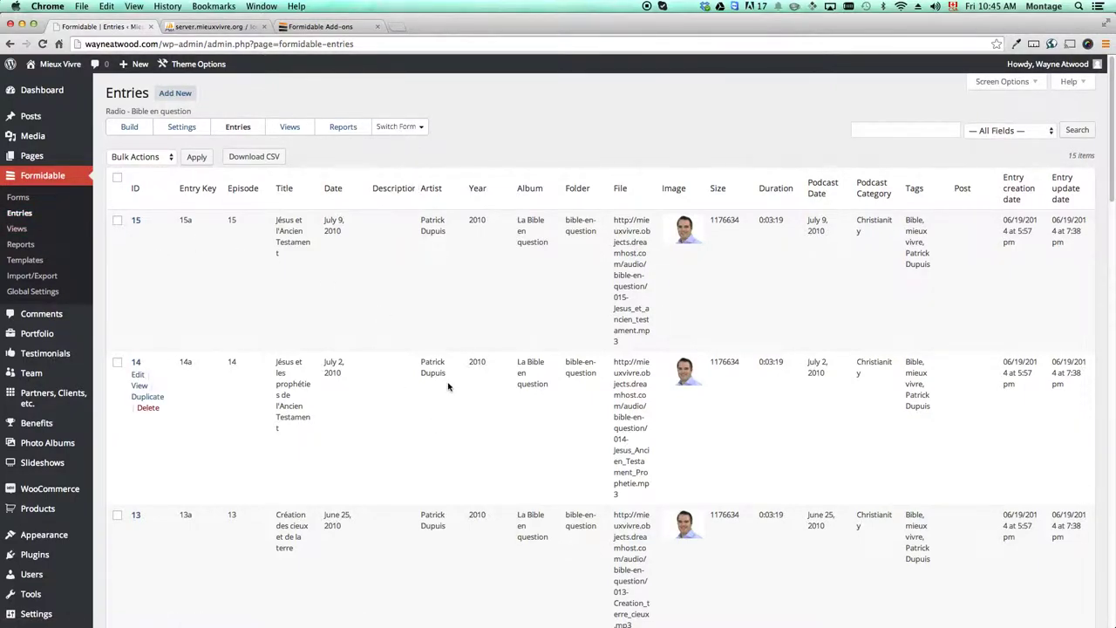
{"action": "left_click", "coordinate": [410, 128]}
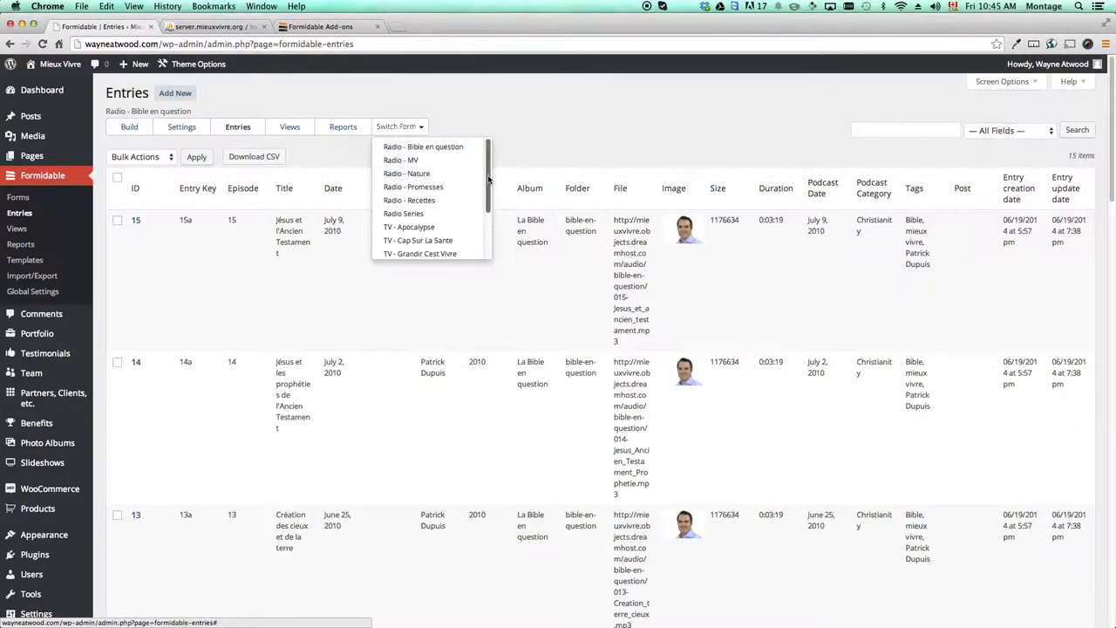
{"action": "scroll", "coordinate": [485, 253], "scroll_direction": "down", "scroll_amount": 3}
{"action": "left_click_drag", "start_coordinate": [489, 213], "coordinate": [489, 218]}
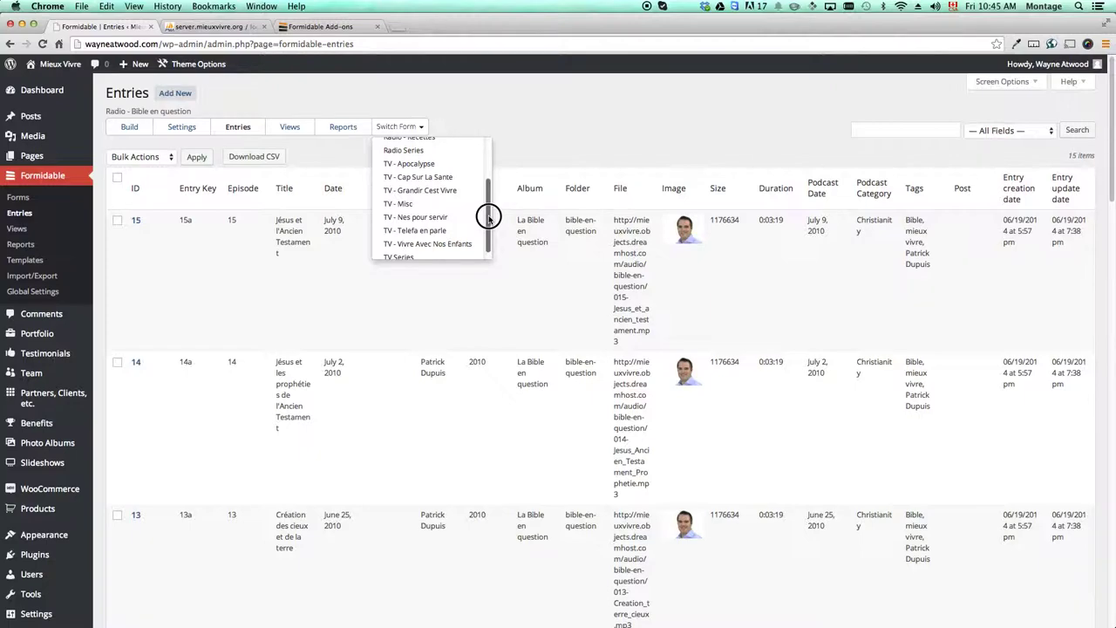
{"action": "left_click", "coordinate": [406, 179]}
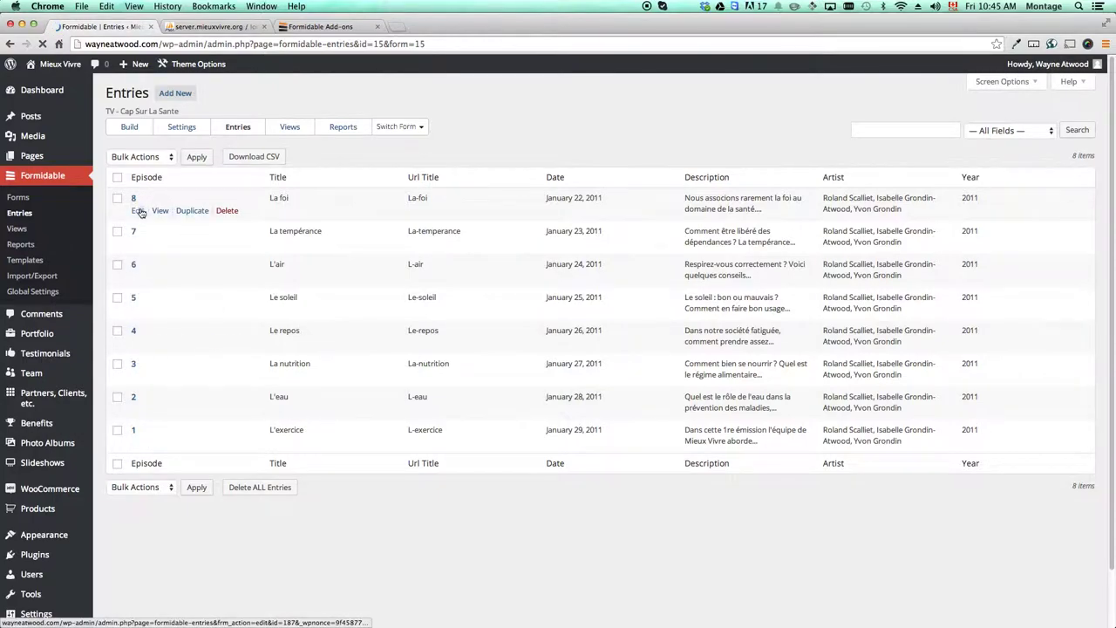
{"action": "left_click", "coordinate": [138, 211]}
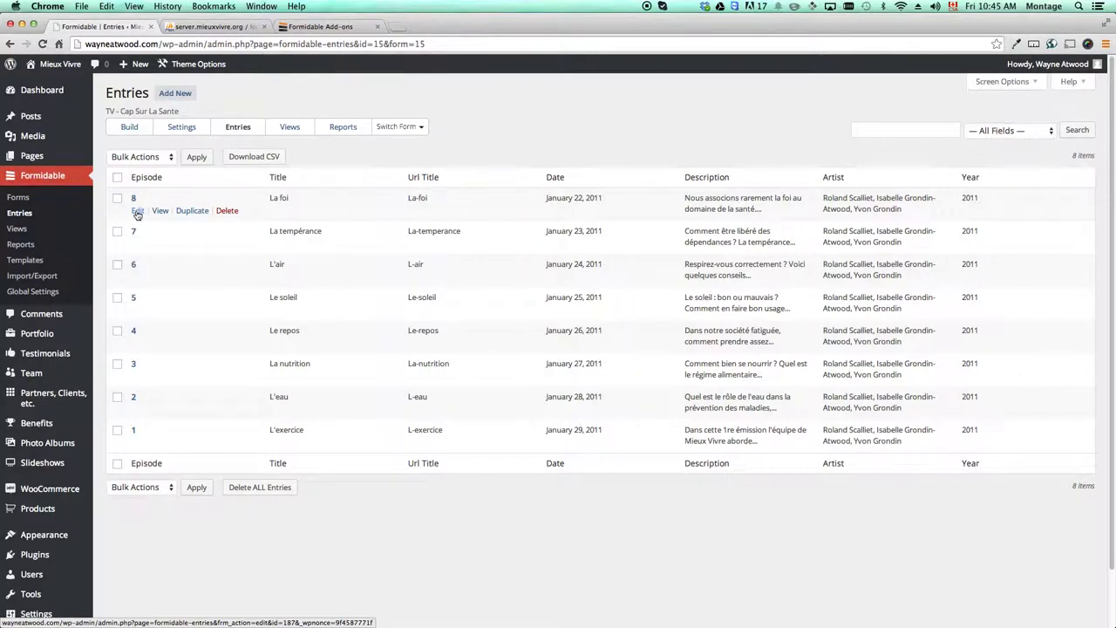
{"action": "left_click", "coordinate": [138, 212]}
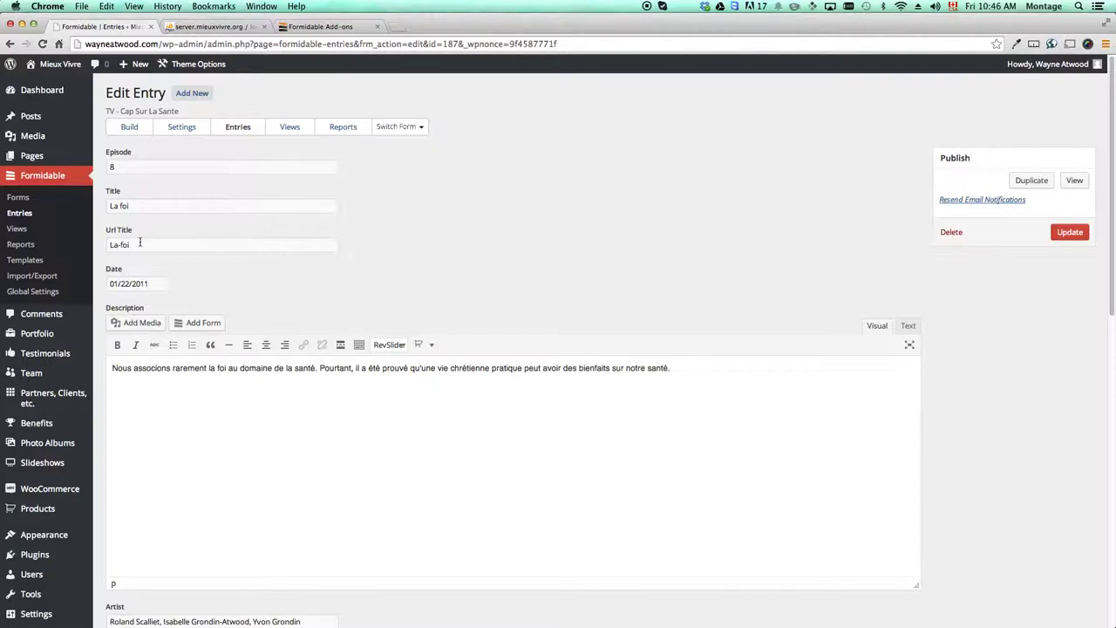
{"action": "scroll", "coordinate": [373, 462], "scroll_direction": "down", "scroll_amount": 3}
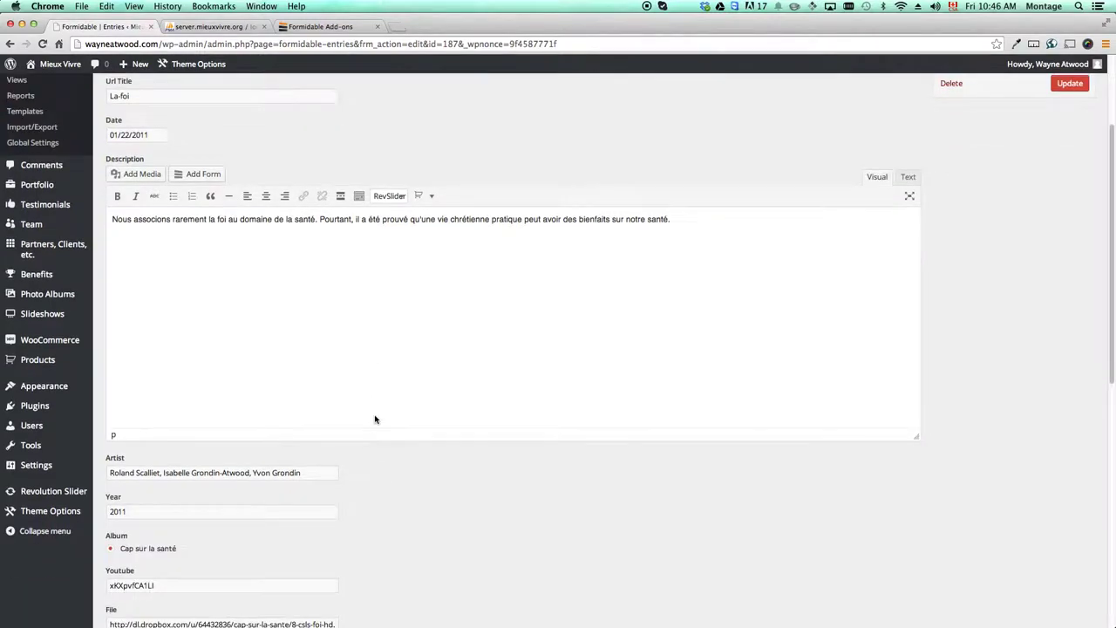
{"action": "scroll", "coordinate": [374, 419], "scroll_direction": "down", "scroll_amount": 5}
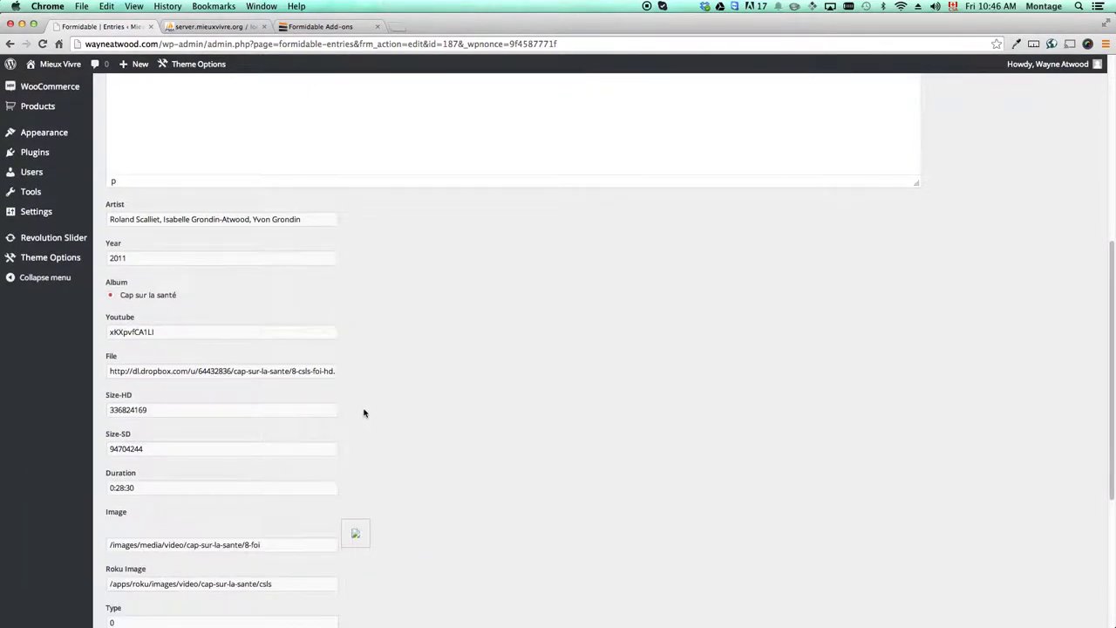
{"action": "scroll", "coordinate": [362, 412], "scroll_direction": "down", "scroll_amount": 2}
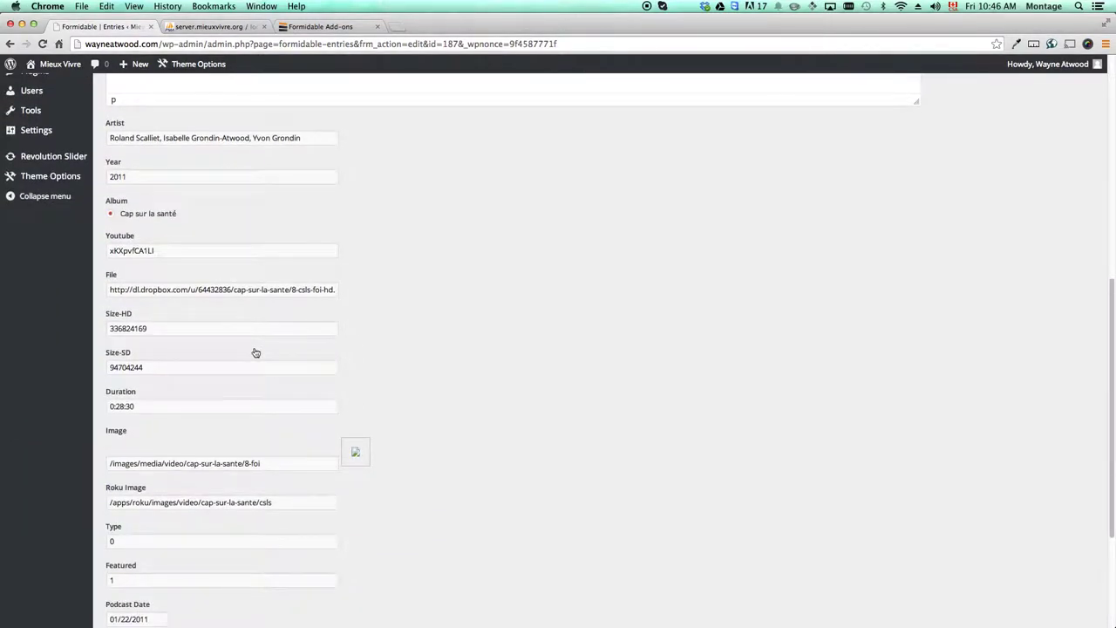
{"action": "scroll", "coordinate": [256, 352], "scroll_direction": "down", "scroll_amount": 4}
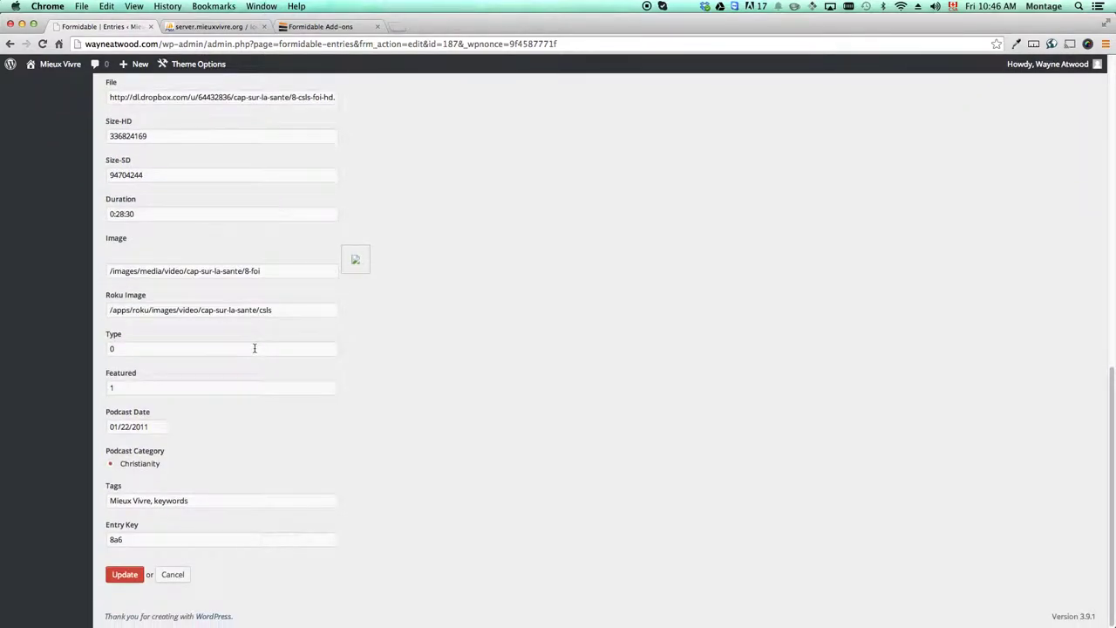
{"action": "scroll", "coordinate": [254, 348], "scroll_direction": "up", "scroll_amount": 15}
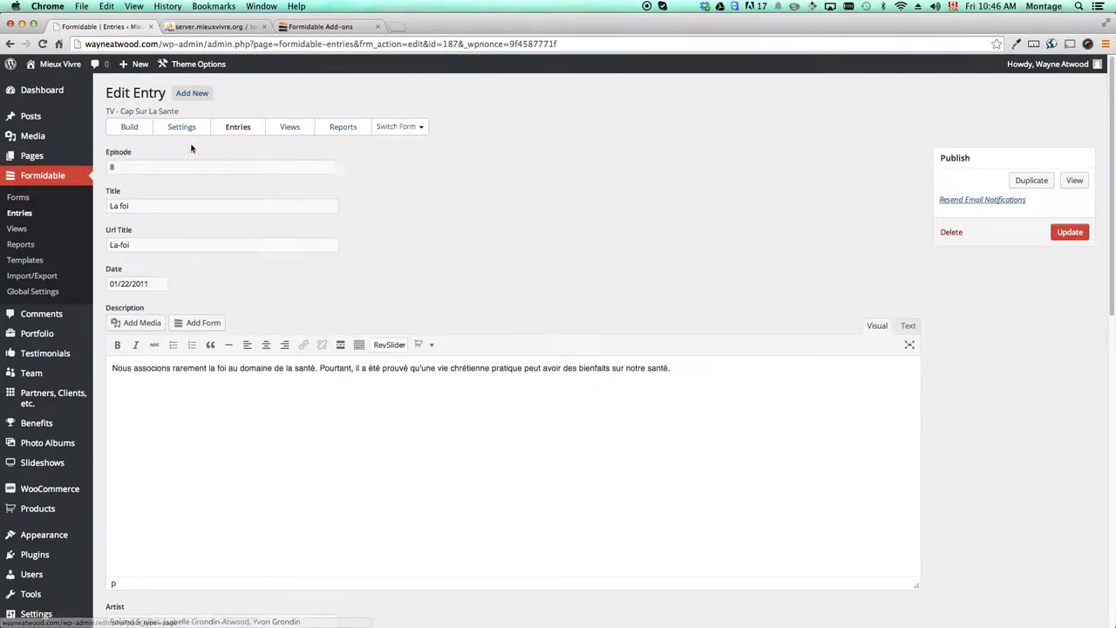
{"action": "left_click", "coordinate": [9, 43]}
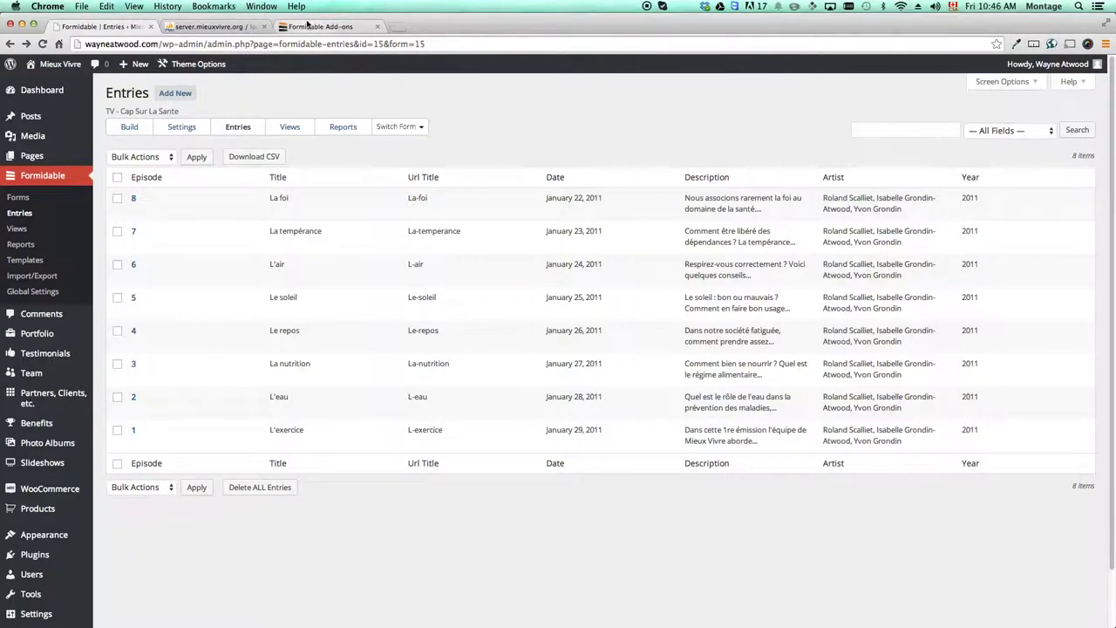
In phpMyAdmin, edit the L'eau description inline in an enlarged text box and save it
{"action": "left_click", "coordinate": [203, 27]}
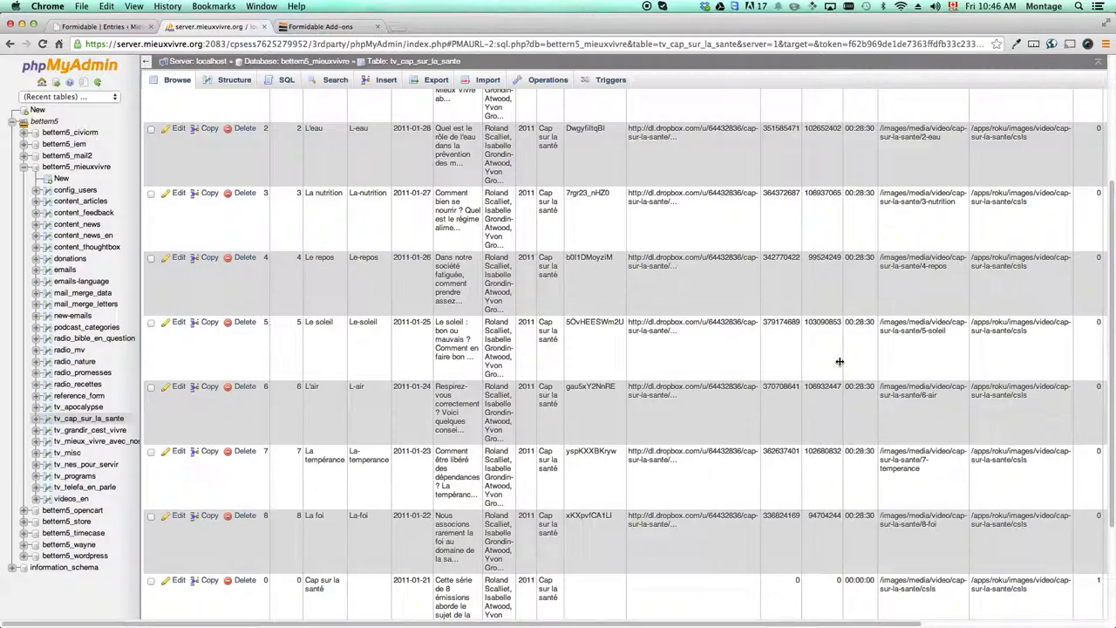
{"action": "double_click", "coordinate": [328, 132]}
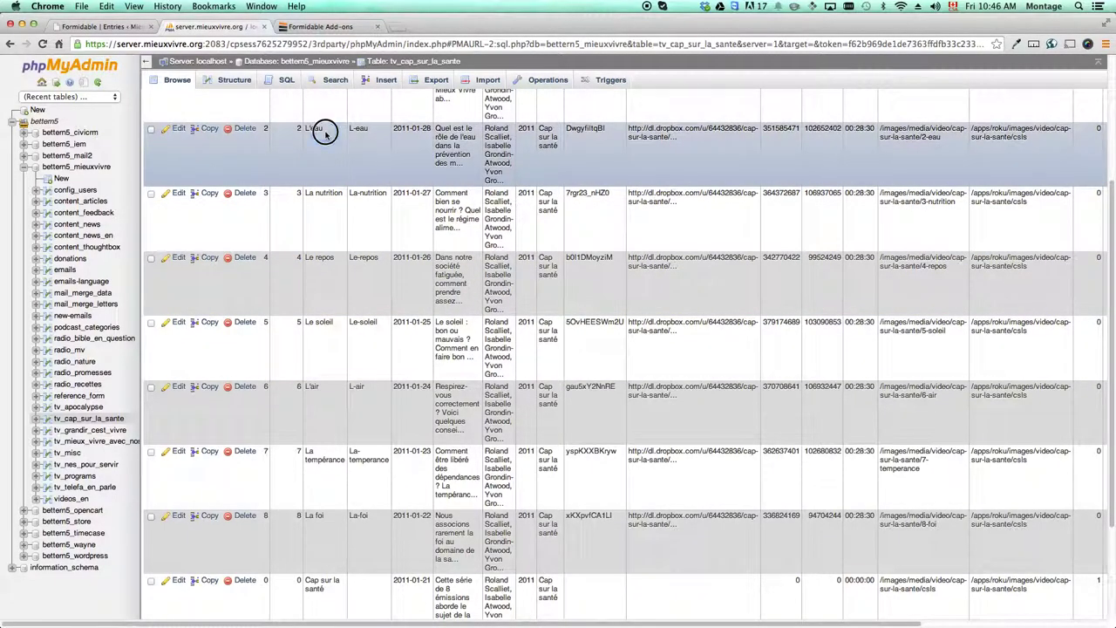
{"action": "left_click", "coordinate": [331, 128]}
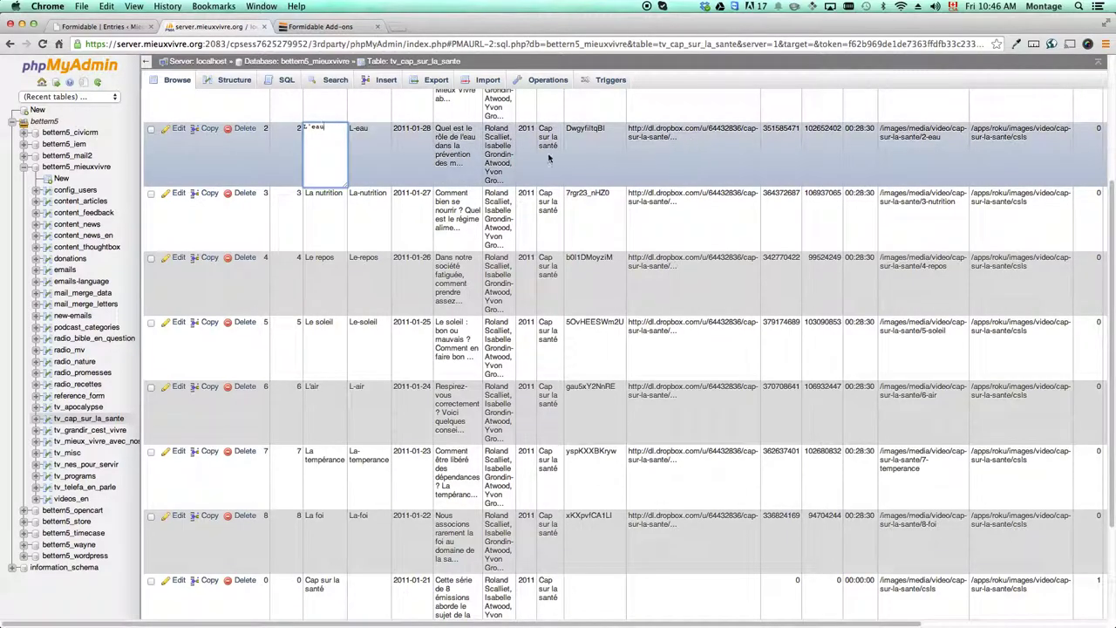
{"action": "double_click", "coordinate": [471, 146]}
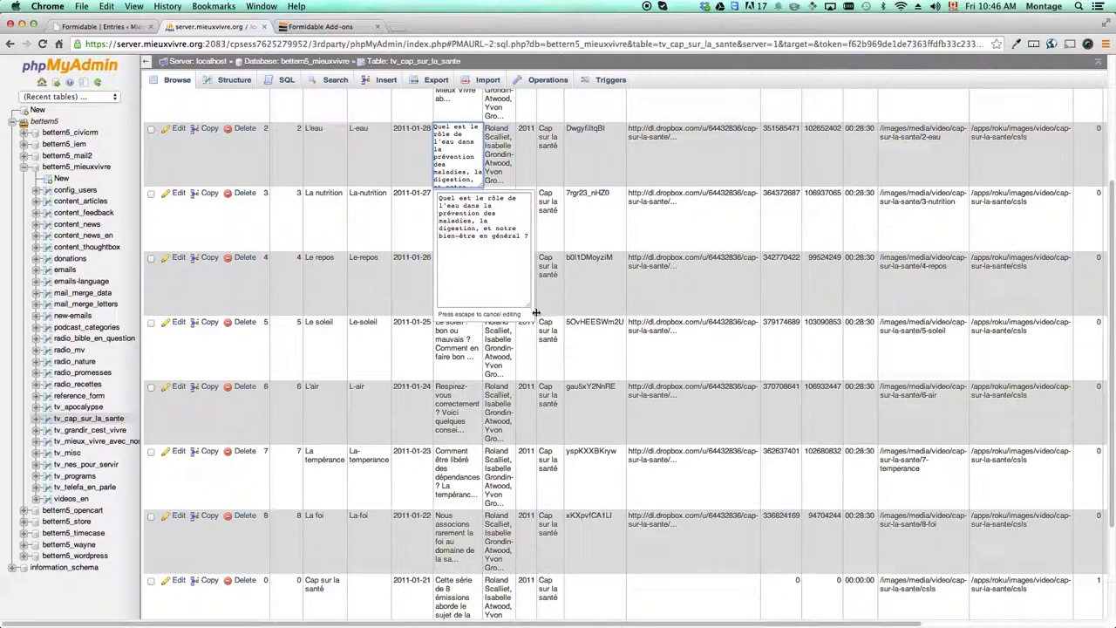
{"action": "left_click_drag", "start_coordinate": [535, 310], "coordinate": [768, 493]}
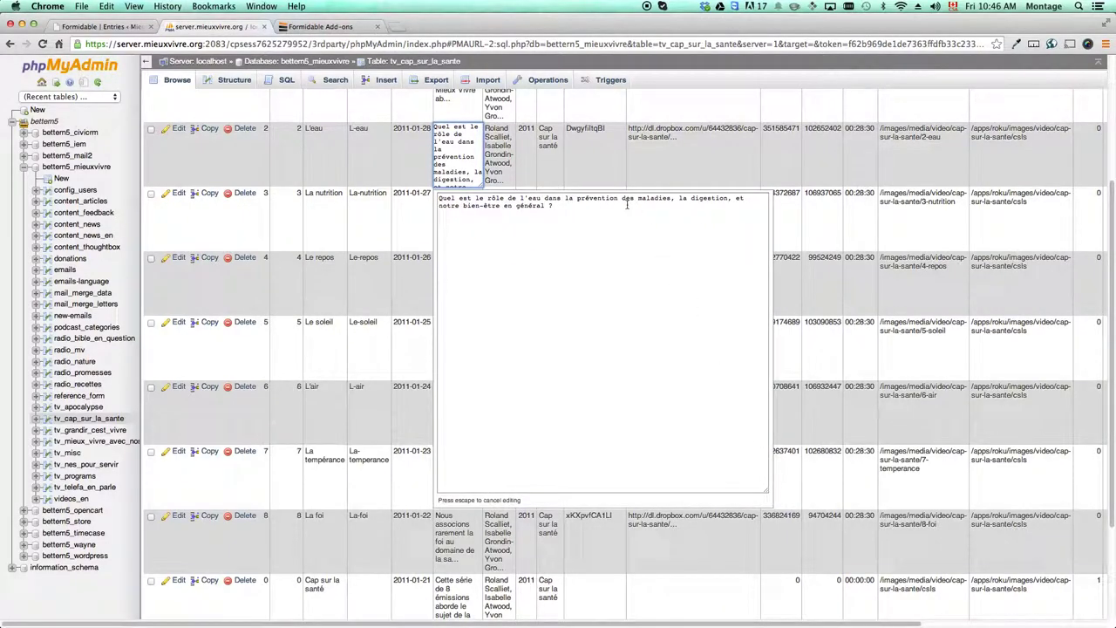
{"action": "left_click", "coordinate": [567, 210]}
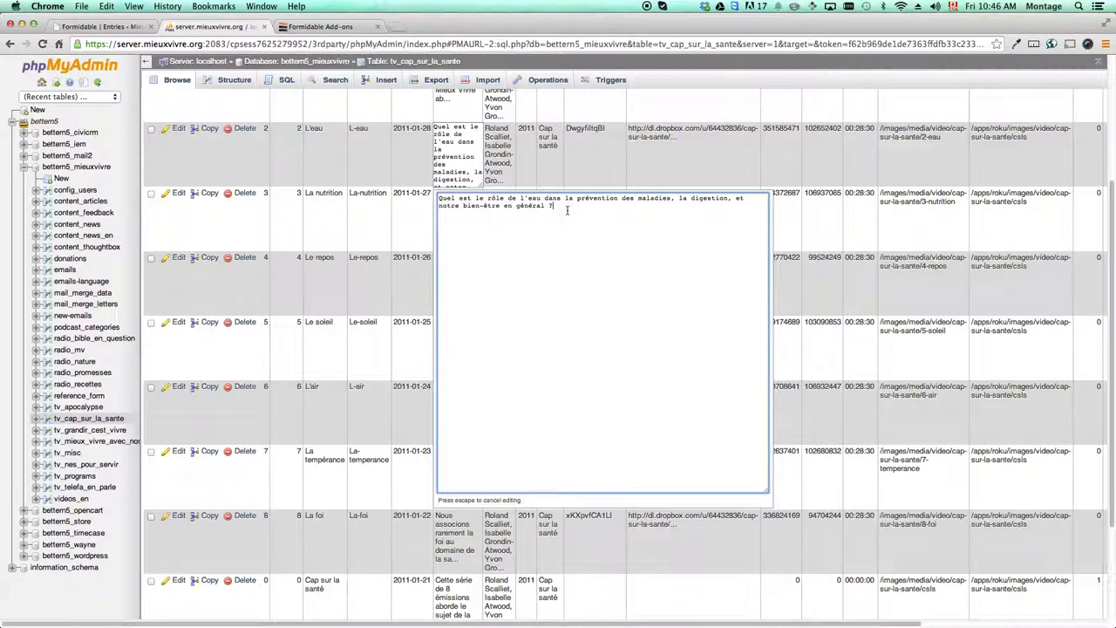
{"action": "left_click", "coordinate": [317, 163]}
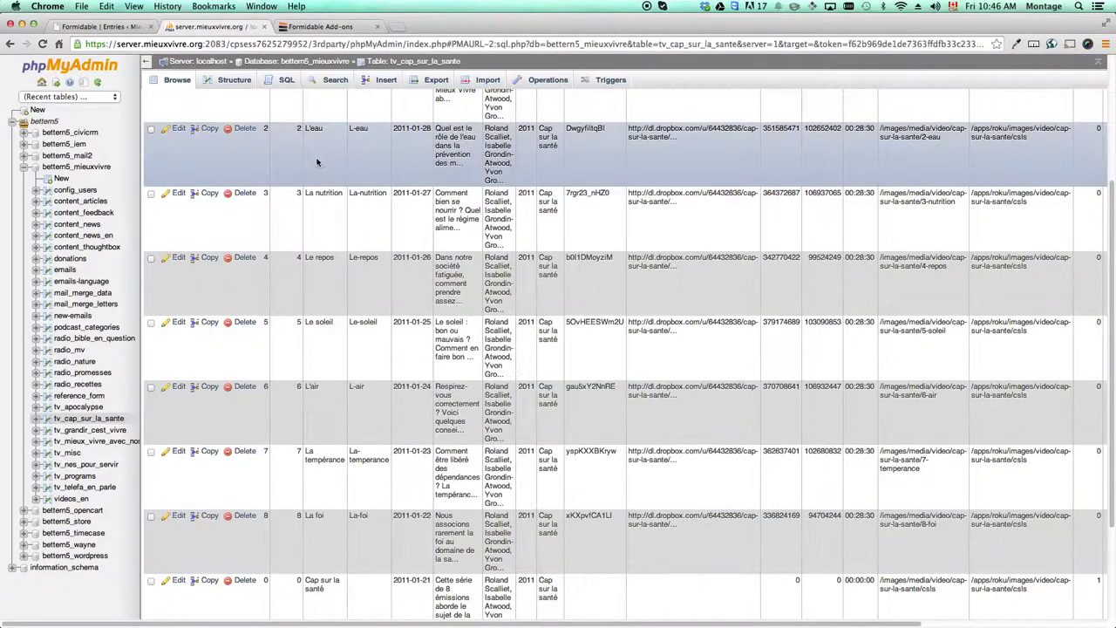
{"action": "left_click", "coordinate": [96, 27]}
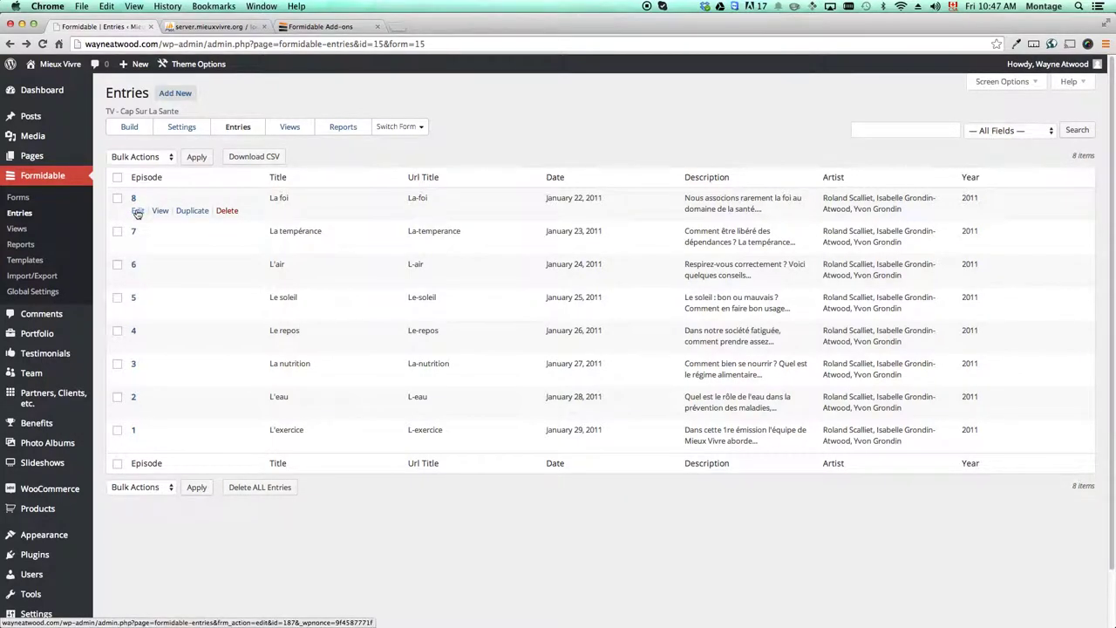
{"action": "left_click", "coordinate": [137, 212]}
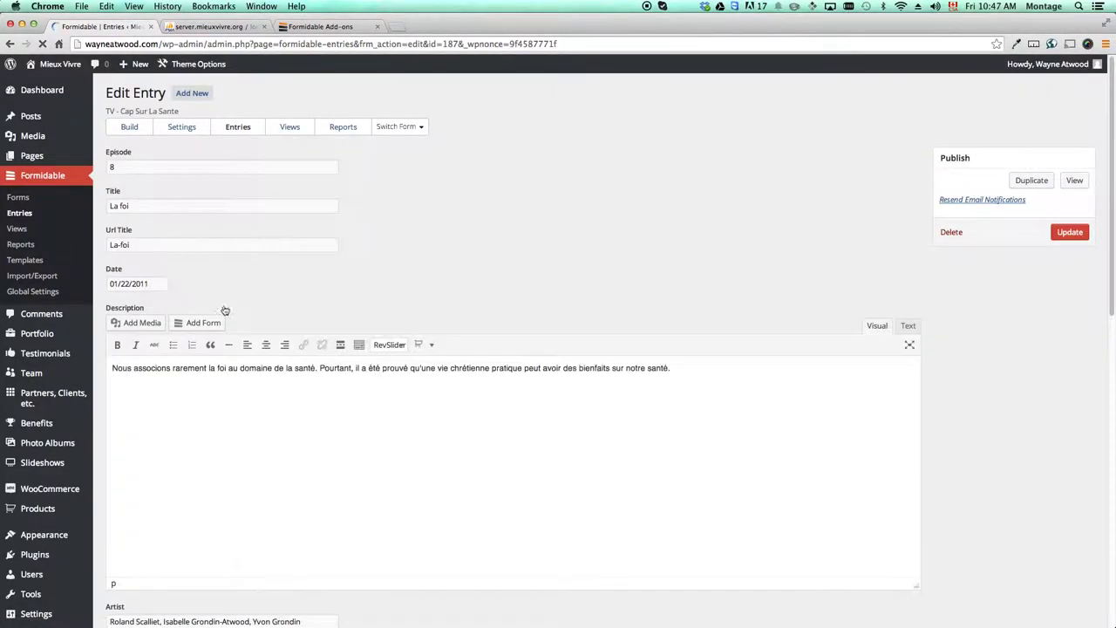
{"action": "left_click", "coordinate": [739, 367]}
{"action": "scroll", "coordinate": [737, 368], "scroll_direction": "down", "scroll_amount": 2}
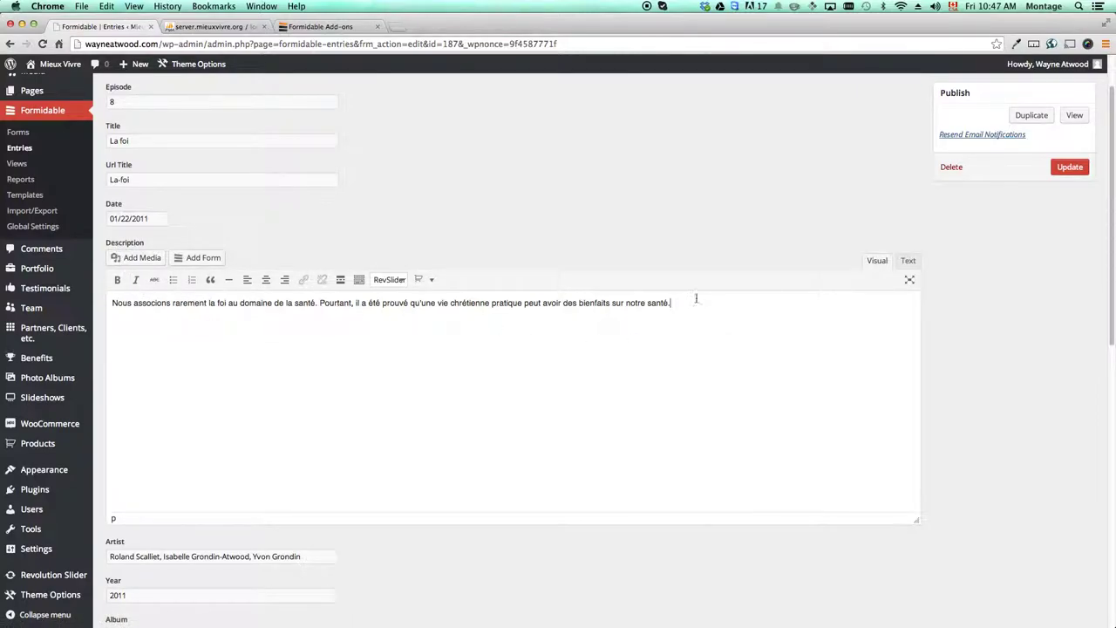
{"action": "scroll", "coordinate": [706, 344], "scroll_direction": "down", "scroll_amount": 1}
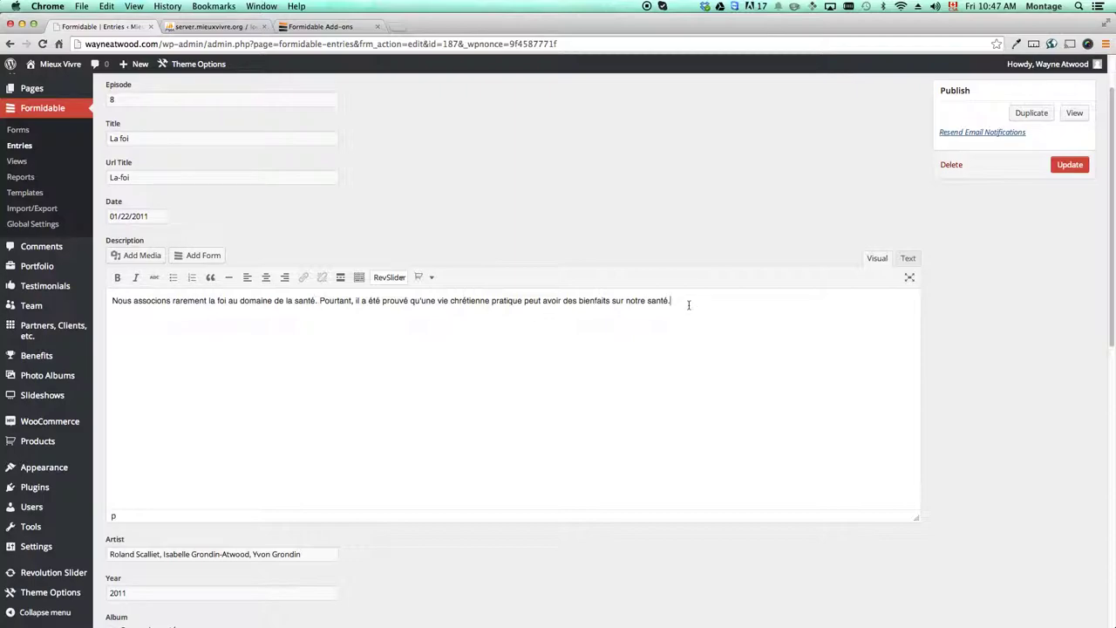
{"action": "left_click", "coordinate": [20, 146]}
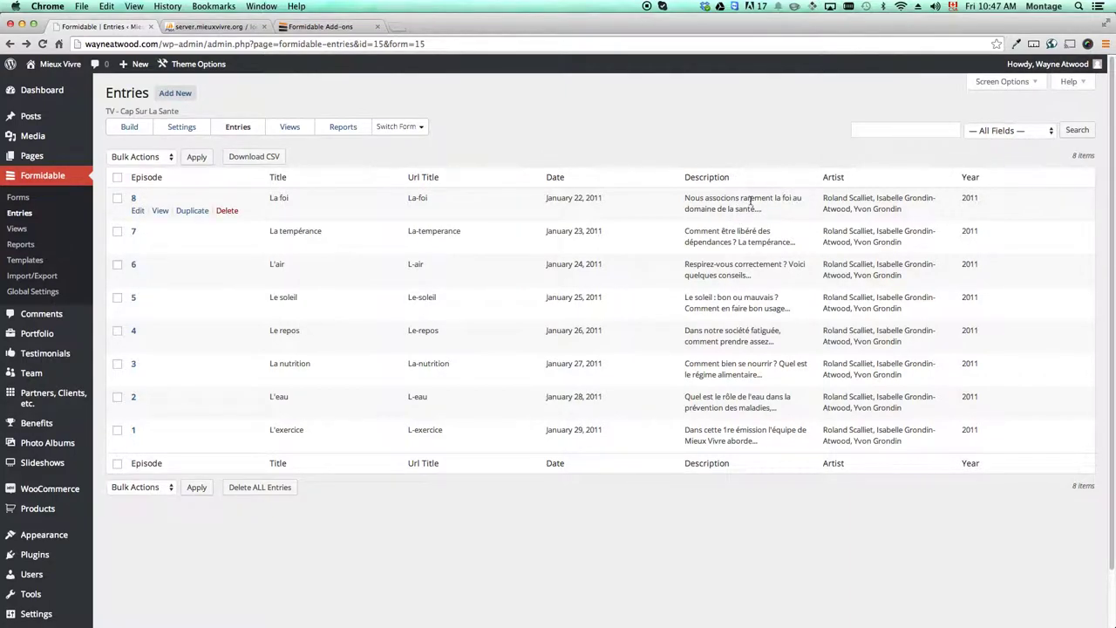
{"action": "left_click", "coordinate": [138, 210]}
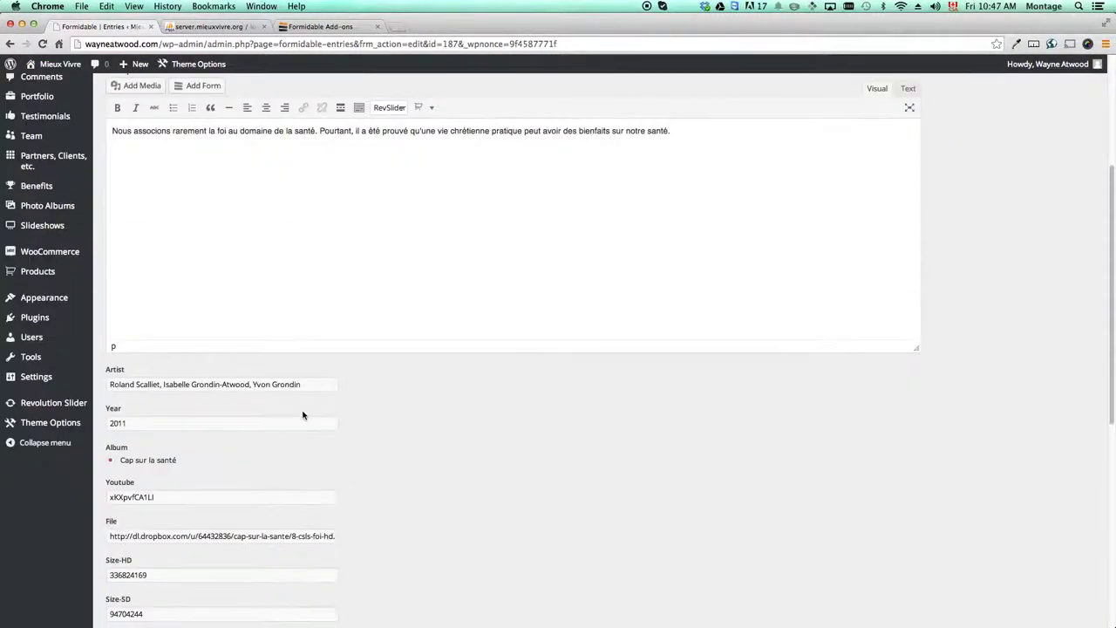
{"action": "scroll", "coordinate": [304, 416], "scroll_direction": "down", "scroll_amount": 3}
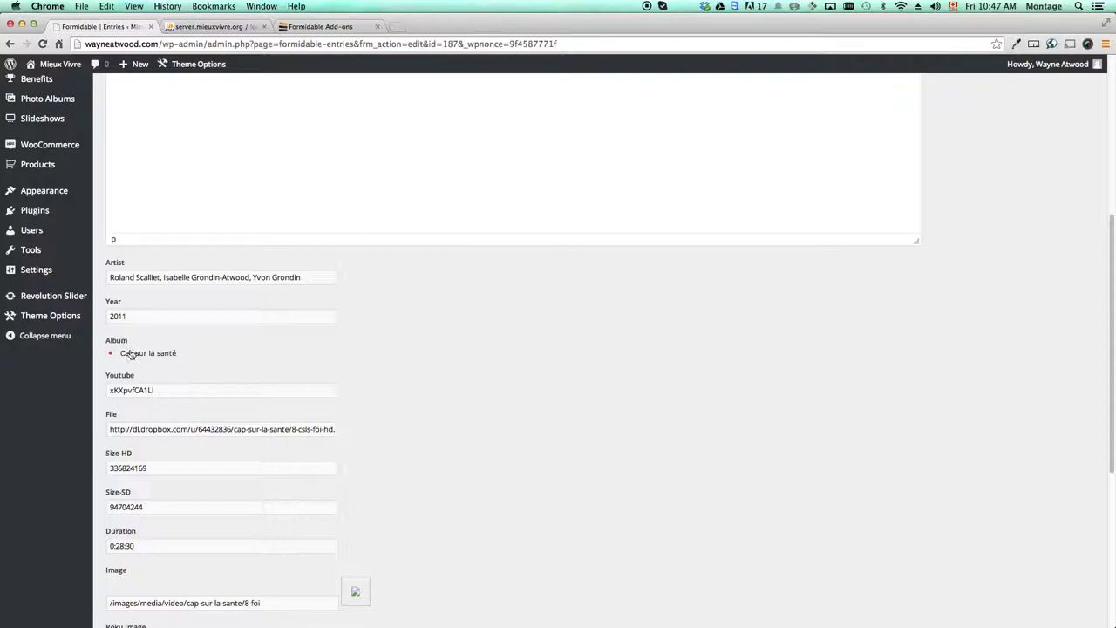
{"action": "scroll", "coordinate": [174, 357], "scroll_direction": "down", "scroll_amount": 2}
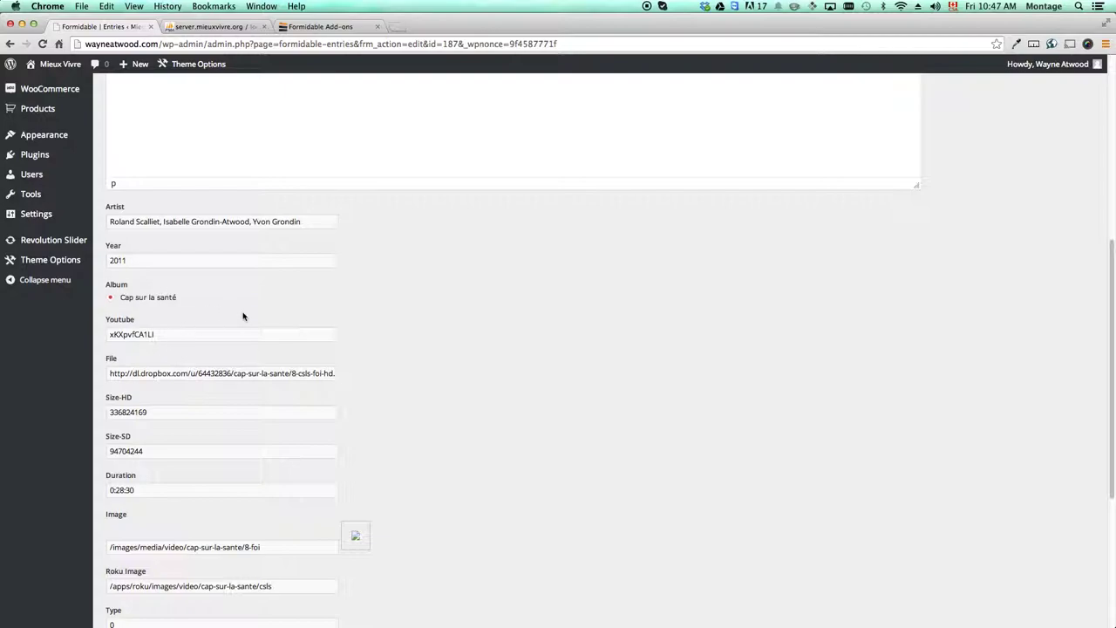
{"action": "scroll", "coordinate": [244, 322], "scroll_direction": "up", "scroll_amount": 2}
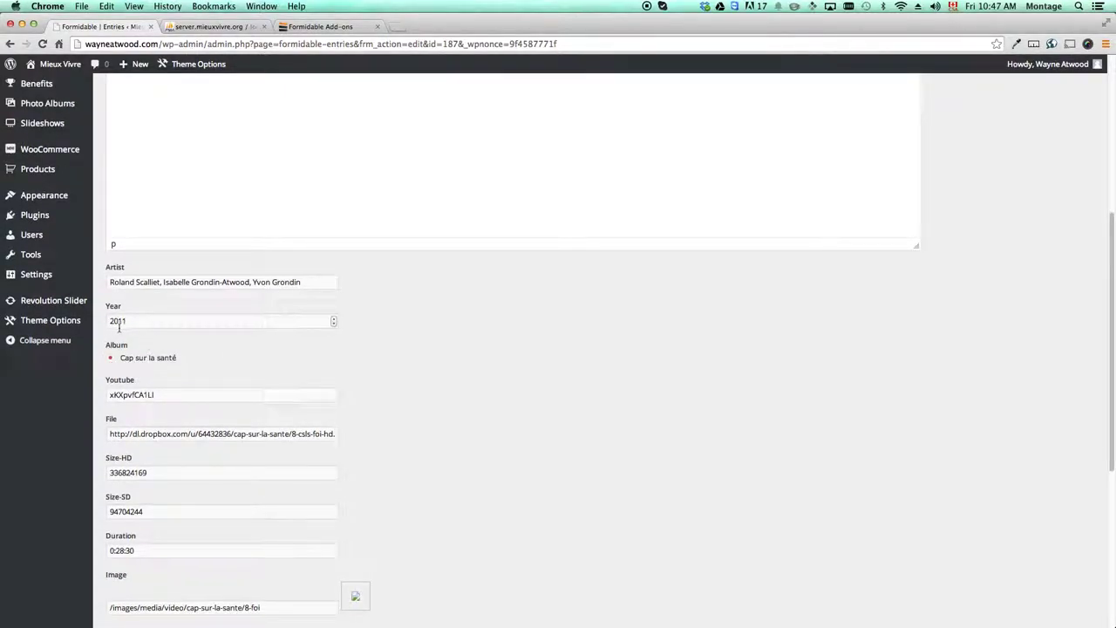
{"action": "left_click", "coordinate": [9, 43]}
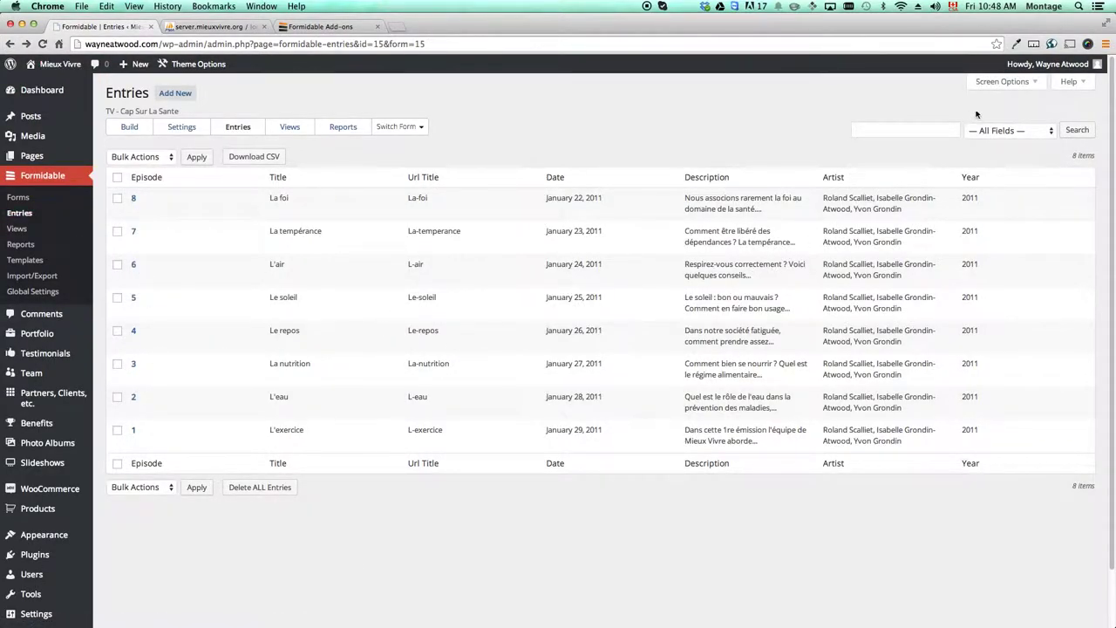
In Screen Options, show the Album, Youtube, File, Size-HD and Size-SD columns
{"action": "left_click", "coordinate": [1011, 82]}
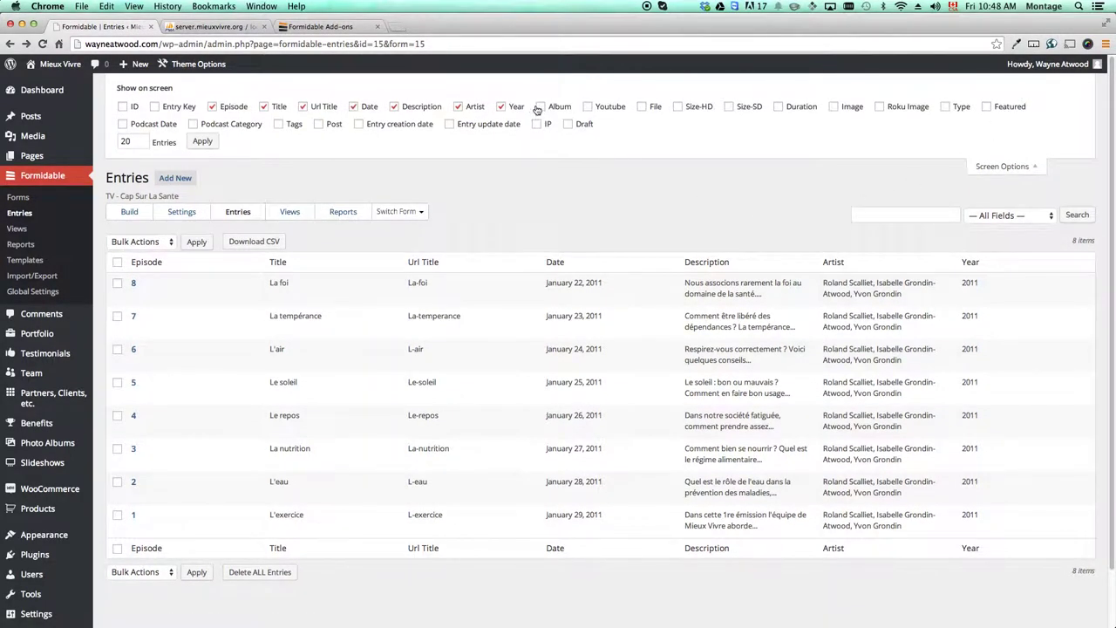
{"action": "left_click", "coordinate": [540, 107]}
{"action": "left_click", "coordinate": [598, 107]}
{"action": "left_click", "coordinate": [641, 107]}
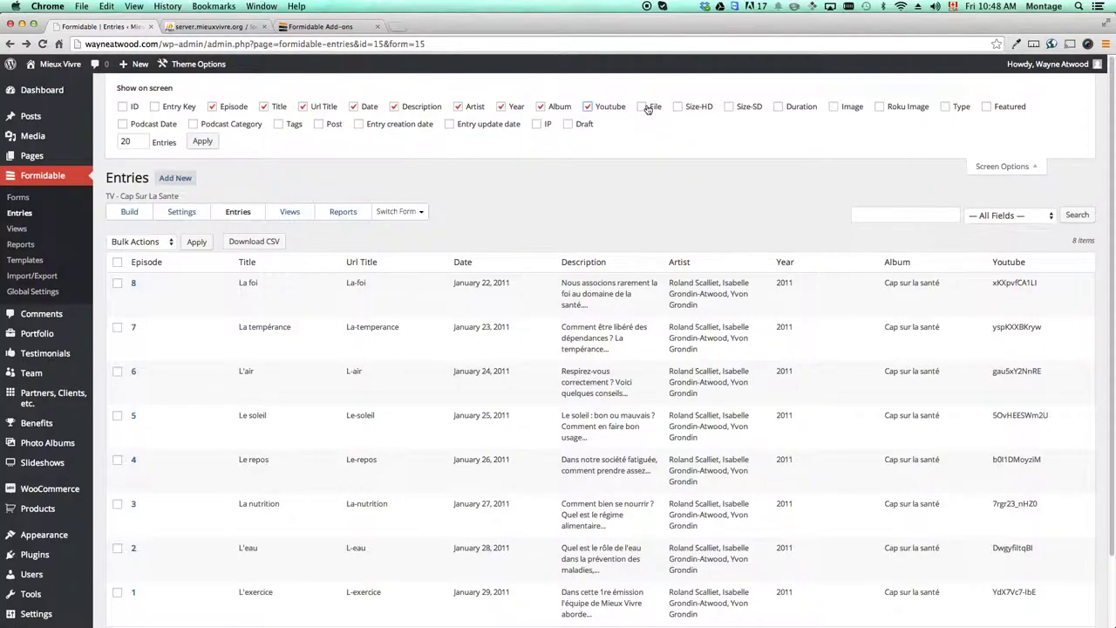
{"action": "left_click", "coordinate": [678, 107]}
{"action": "left_click", "coordinate": [731, 107]}
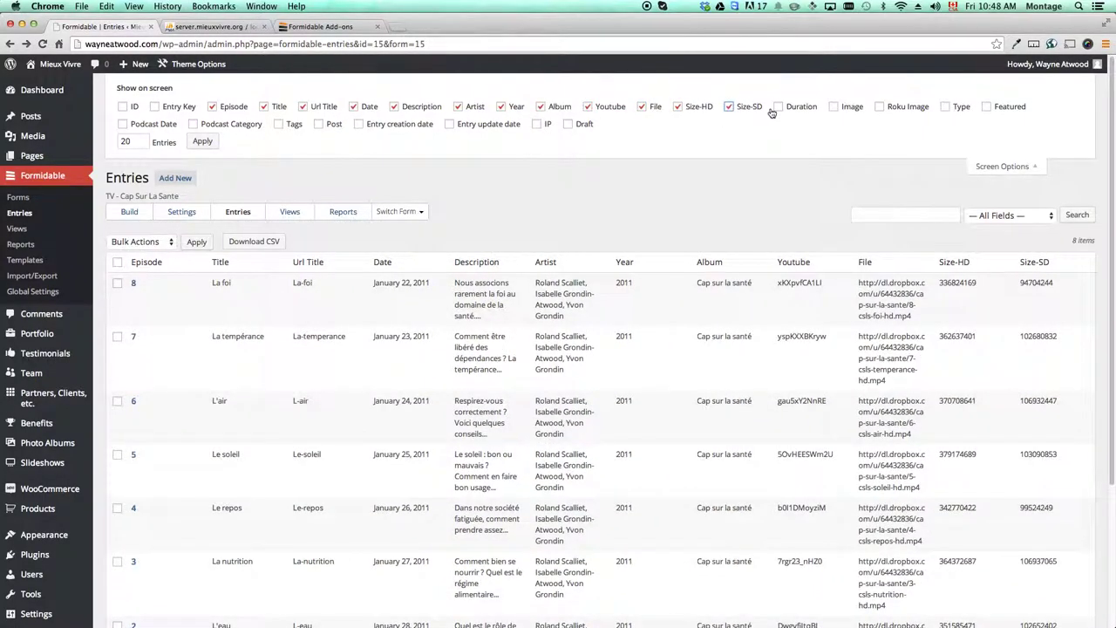
Also show Duration, Image, Roku Image, Type and Featured, toggling Description off and back on
{"action": "left_click", "coordinate": [778, 108]}
{"action": "left_click", "coordinate": [833, 107]}
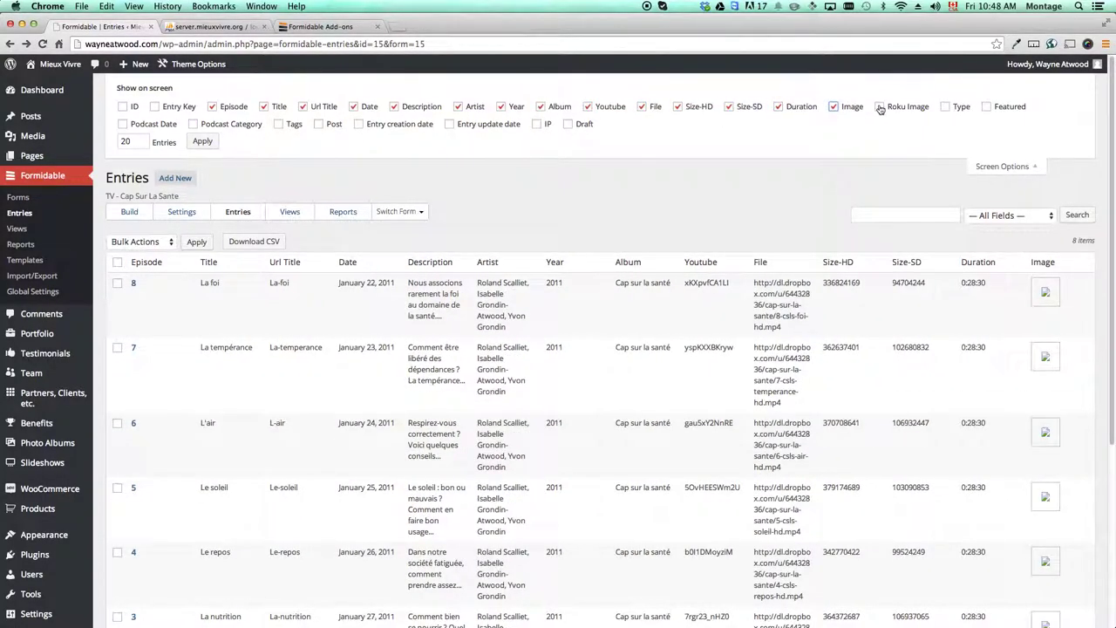
{"action": "left_click", "coordinate": [880, 108]}
{"action": "left_click", "coordinate": [945, 107]}
{"action": "left_click", "coordinate": [987, 107]}
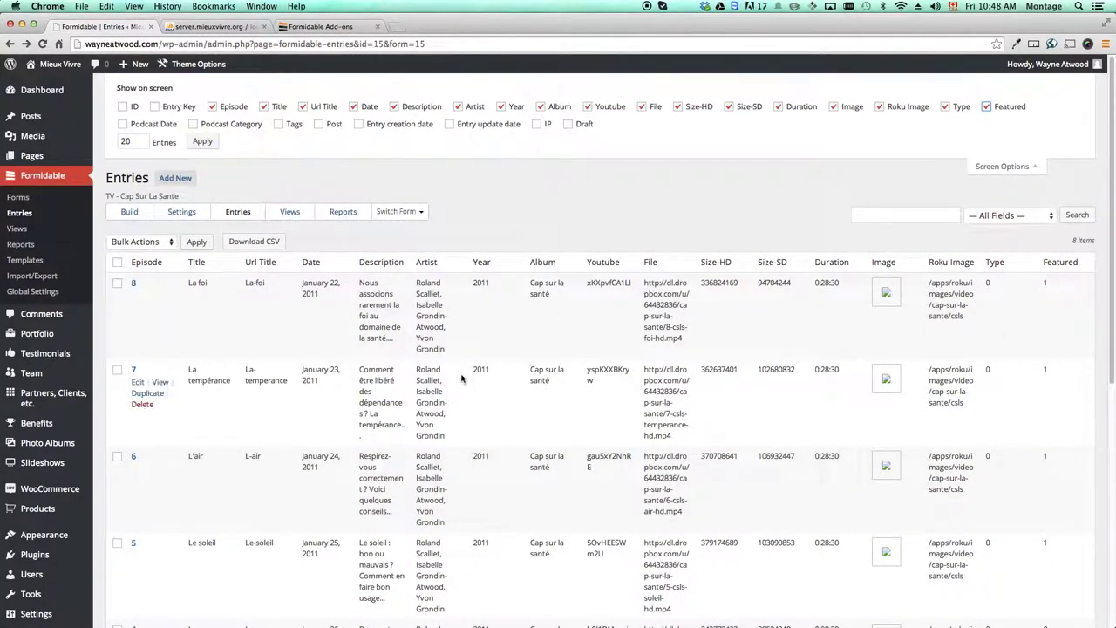
{"action": "left_click", "coordinate": [394, 106]}
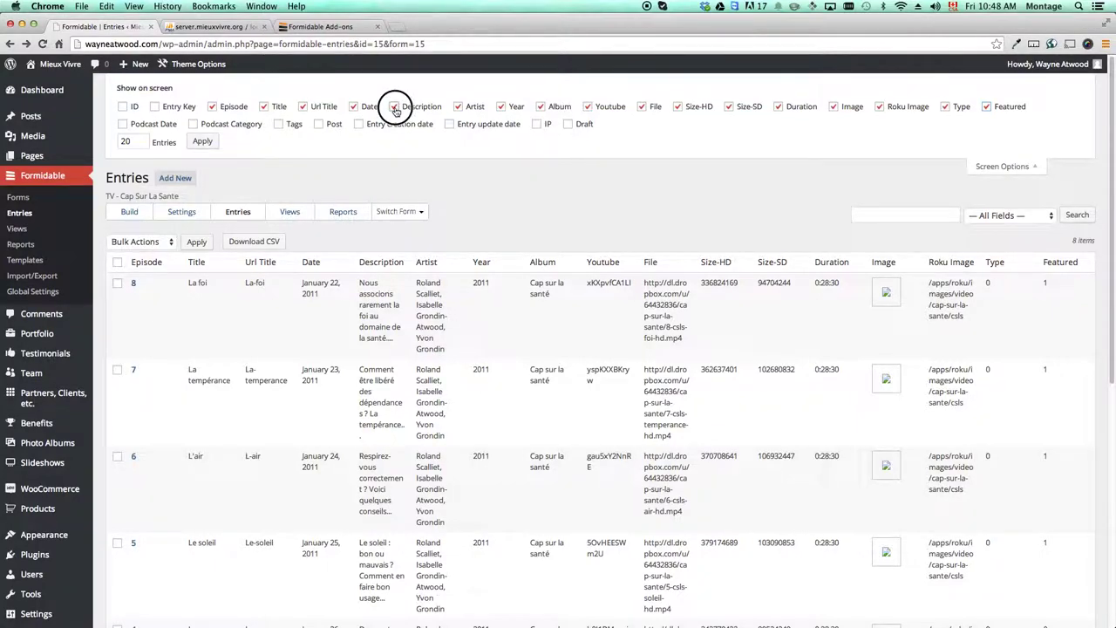
{"action": "left_click", "coordinate": [394, 107]}
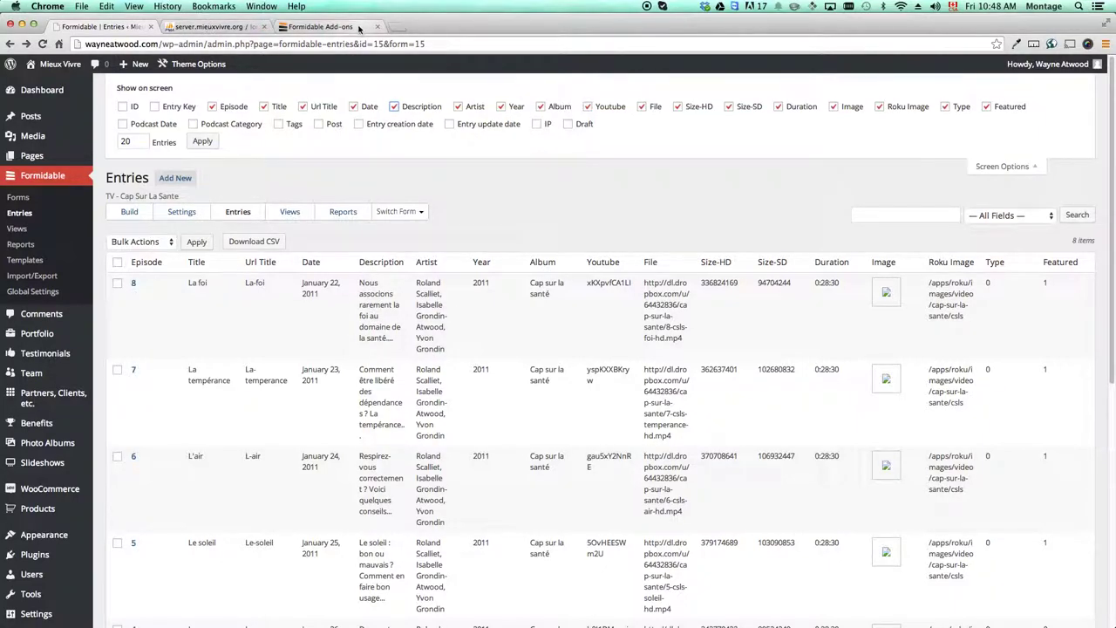
In phpMyAdmin, change row 5's title inline to 'Le soleil2', save, then restore 'Le soleil'
{"action": "left_click", "coordinate": [252, 26]}
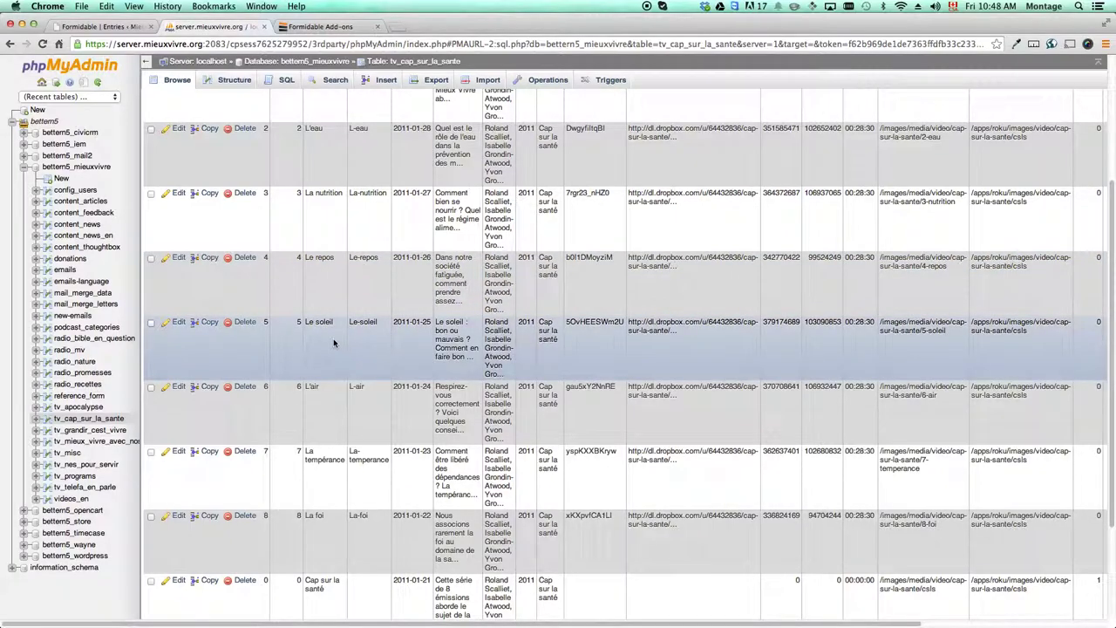
{"action": "double_click", "coordinate": [337, 323]}
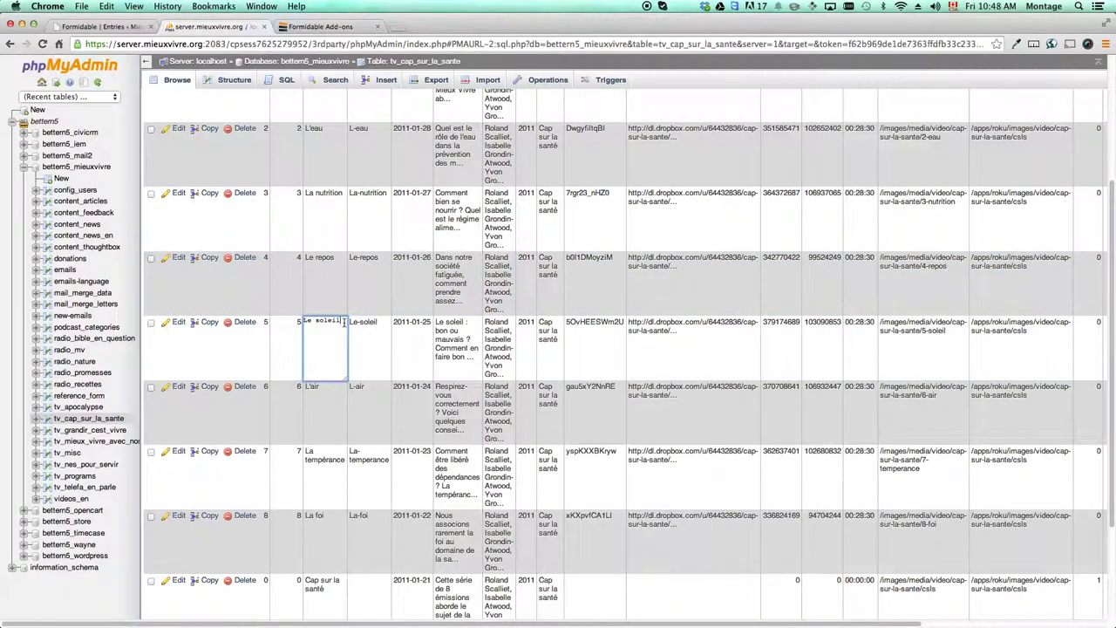
{"action": "type", "text": "2"}
{"action": "left_click", "coordinate": [335, 300]}
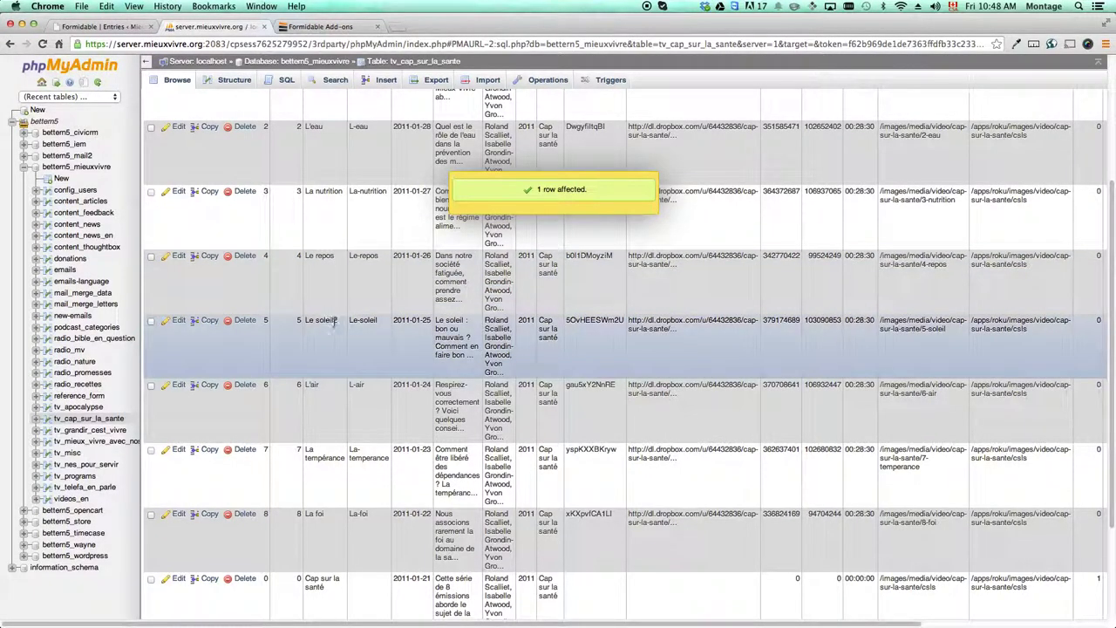
{"action": "double_click", "coordinate": [334, 322]}
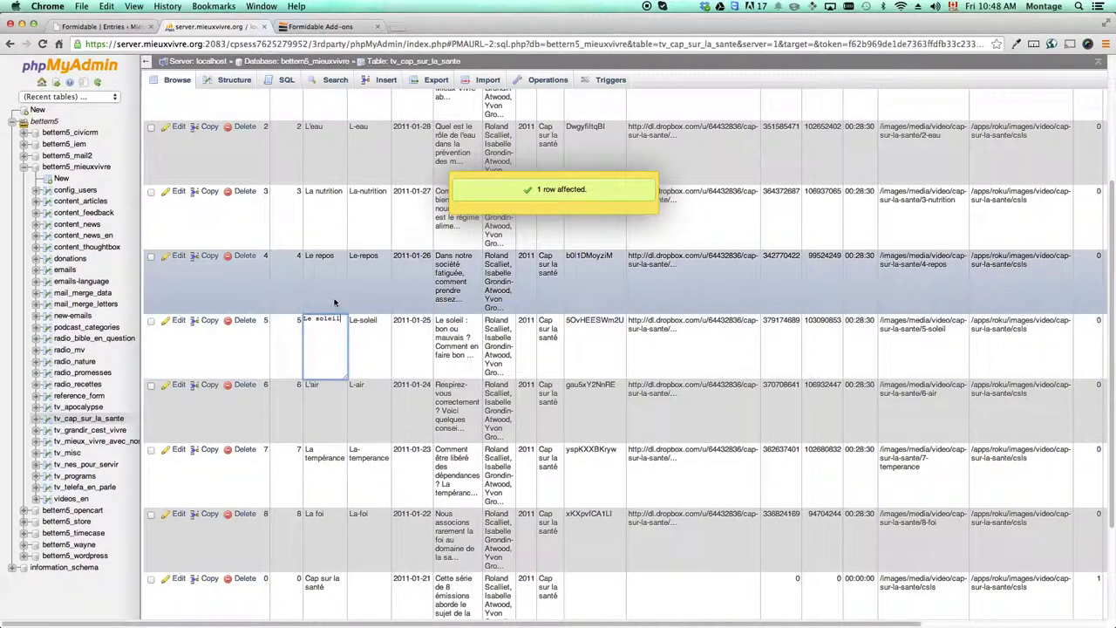
{"action": "key", "text": "BackSpace"}
{"action": "left_click", "coordinate": [331, 293]}
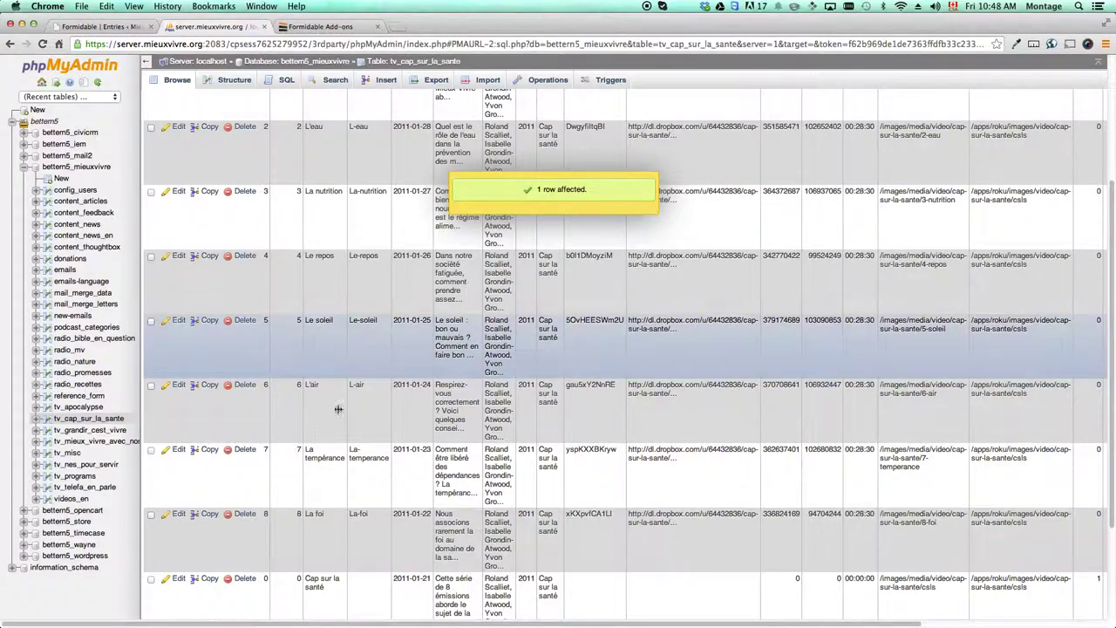
Scroll the Radio - Bible en question entries, then reload Entries and pick TV - Cap Sur La Sante
{"action": "left_click", "coordinate": [96, 26]}
{"action": "scroll", "coordinate": [825, 438], "scroll_direction": "down", "scroll_amount": 2}
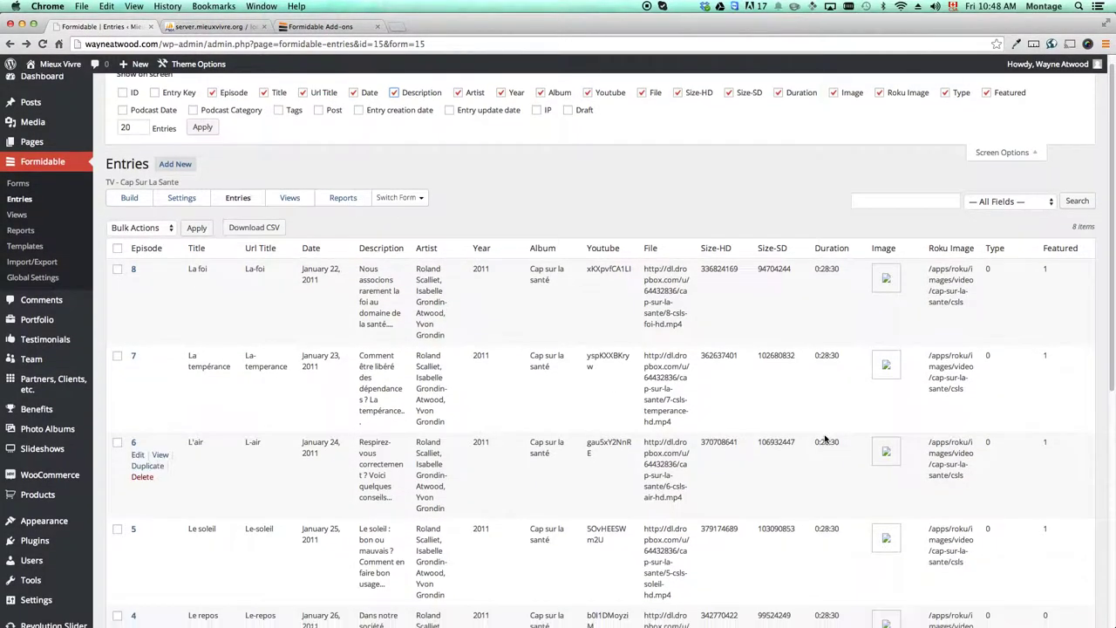
{"action": "scroll", "coordinate": [824, 439], "scroll_direction": "down", "scroll_amount": 2}
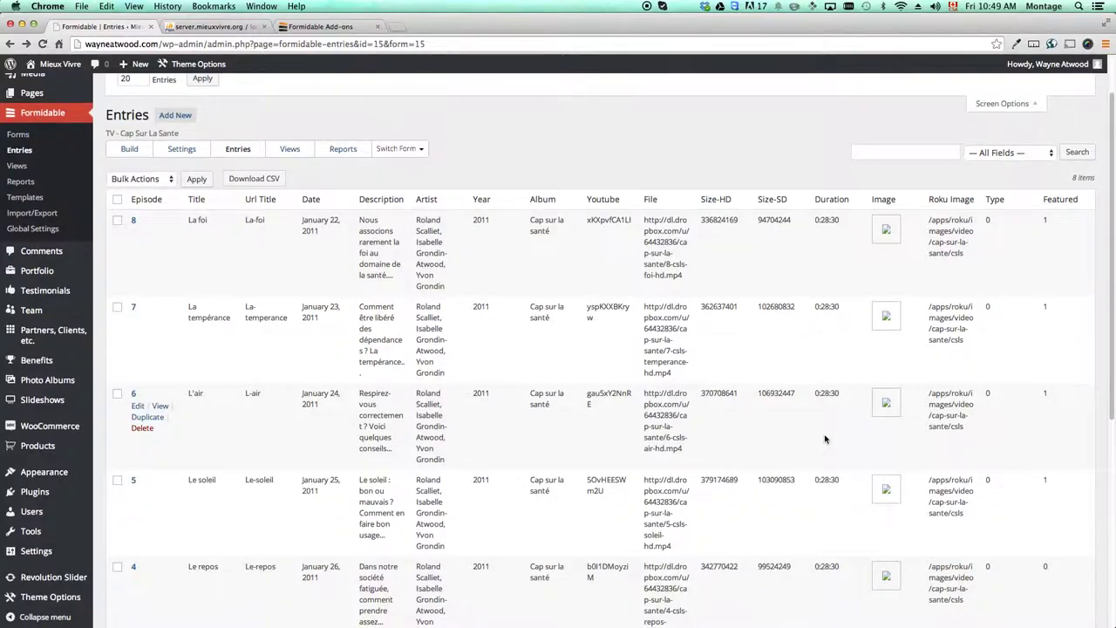
{"action": "scroll", "coordinate": [825, 436], "scroll_direction": "down", "scroll_amount": 1}
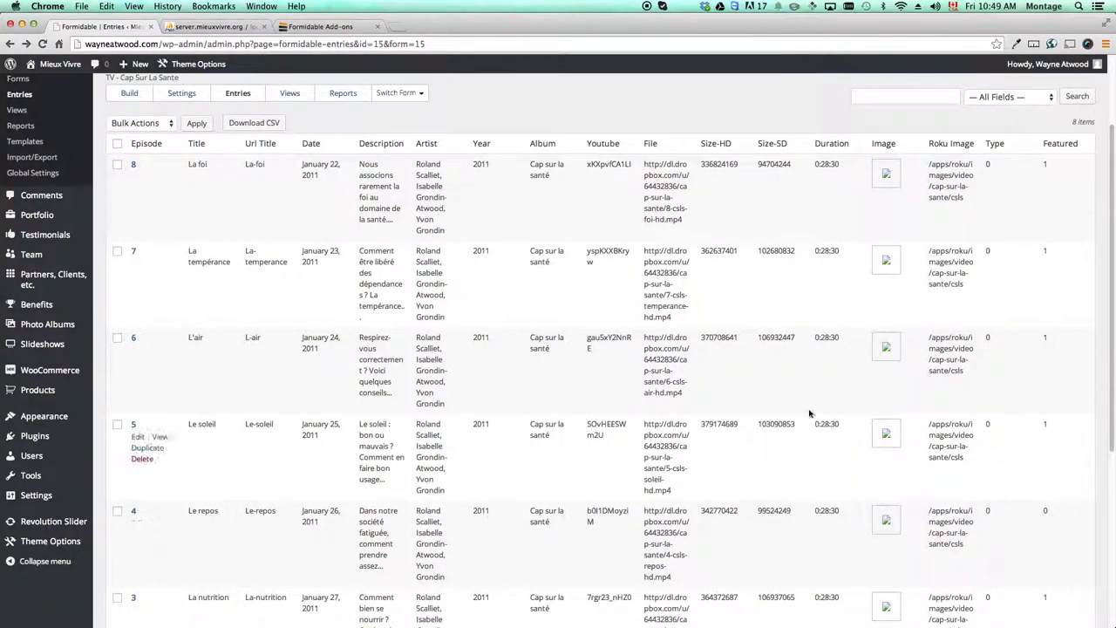
{"action": "scroll", "coordinate": [520, 333], "scroll_direction": "up", "scroll_amount": 3}
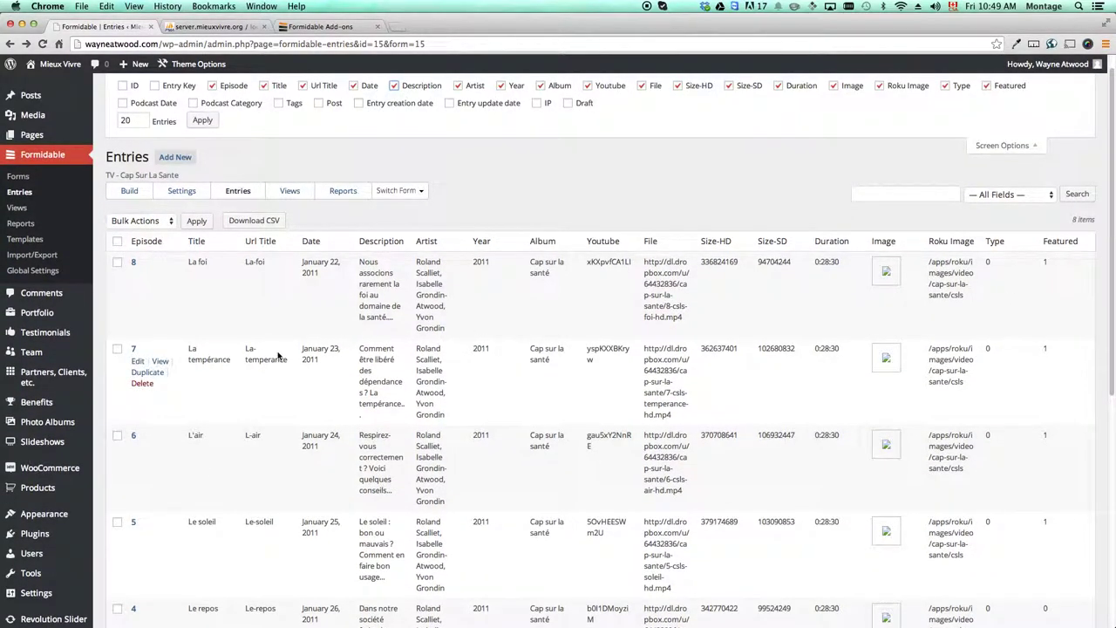
{"action": "left_click", "coordinate": [19, 194]}
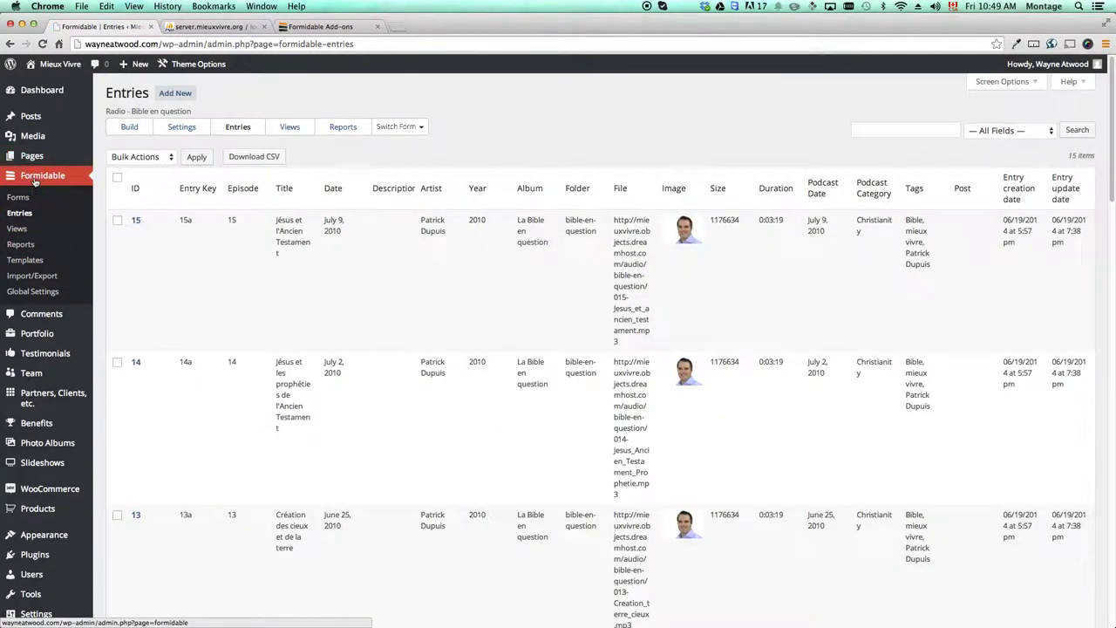
{"action": "left_click", "coordinate": [410, 126]}
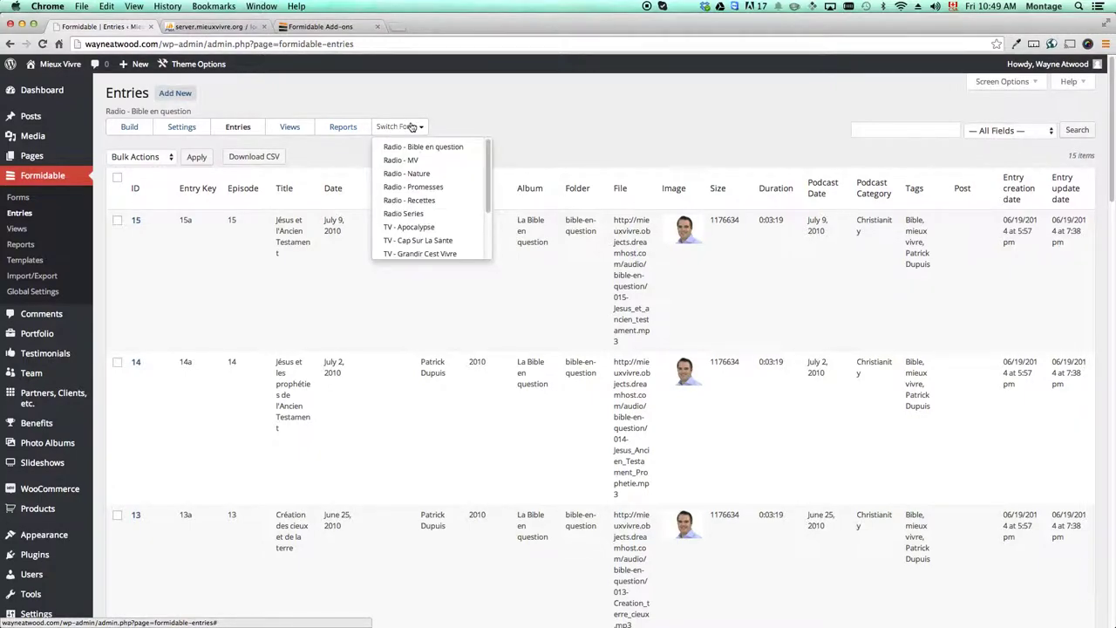
{"action": "left_click", "coordinate": [425, 241]}
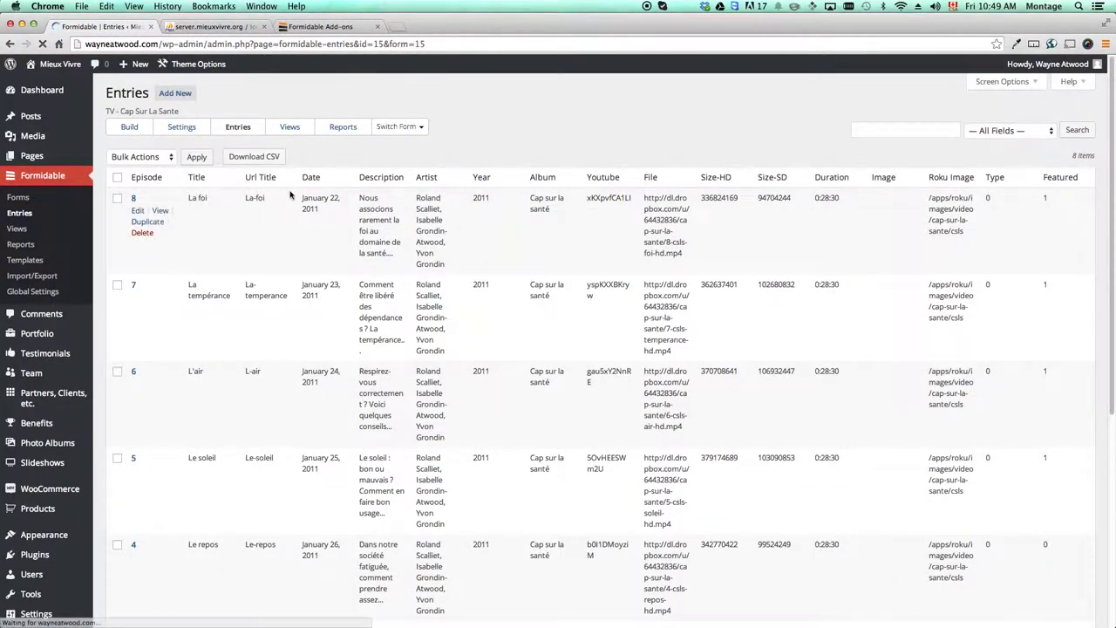
Untick Size-SD and Size-HD in Screen Options, then scroll through the 8 entries
{"action": "left_click", "coordinate": [1004, 81]}
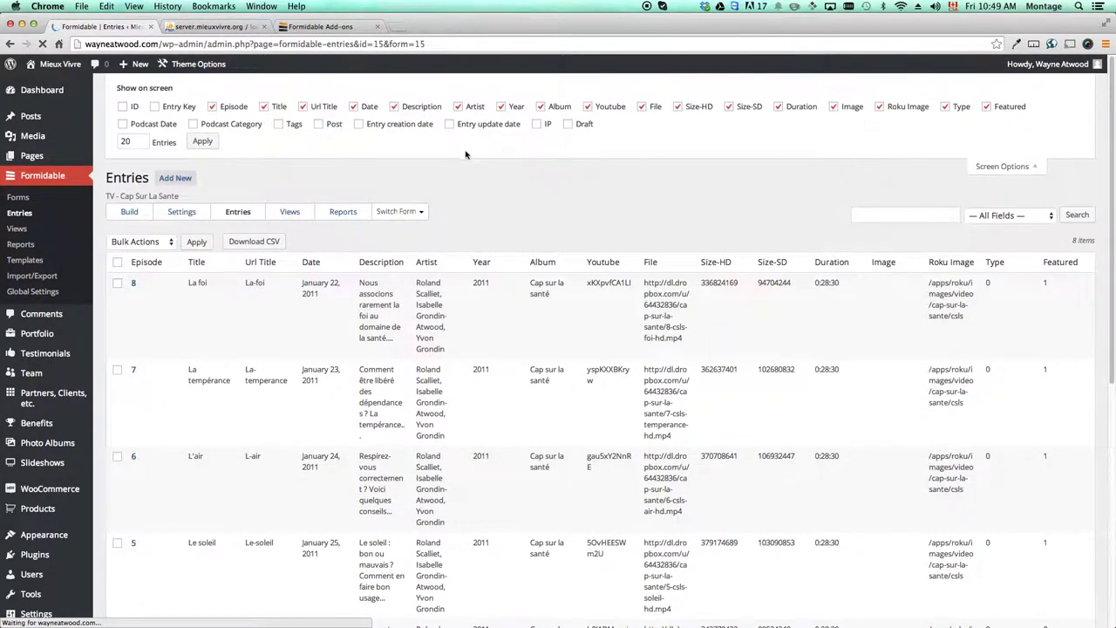
{"action": "left_click", "coordinate": [728, 106]}
{"action": "left_click", "coordinate": [678, 106]}
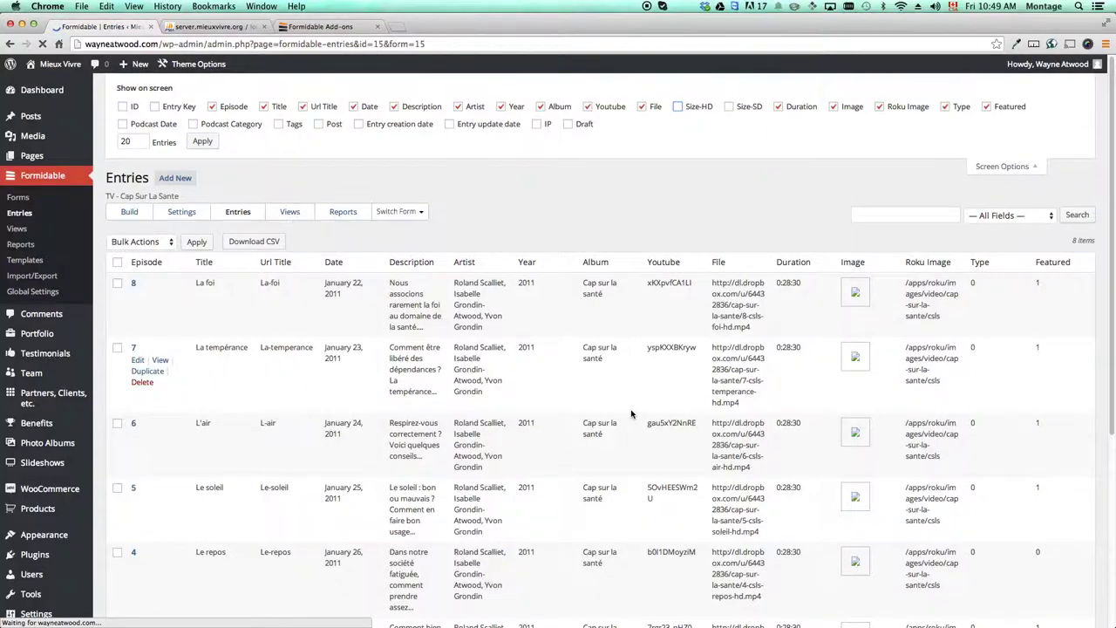
{"action": "scroll", "coordinate": [631, 383], "scroll_direction": "down", "scroll_amount": 3}
{"action": "scroll", "coordinate": [593, 366], "scroll_direction": "down", "scroll_amount": 1}
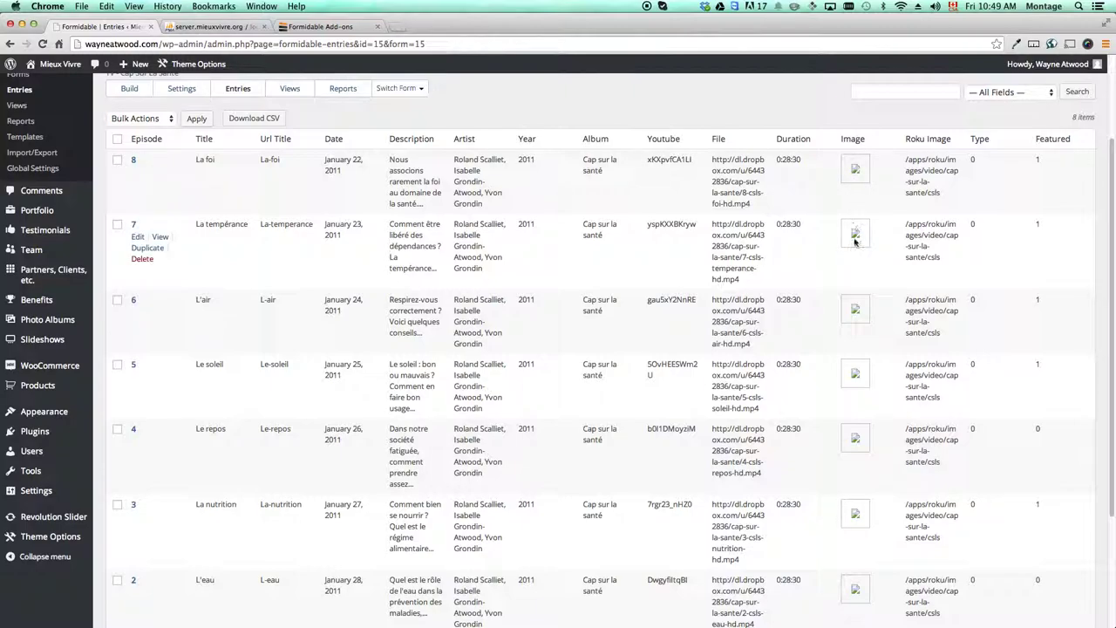
{"action": "scroll", "coordinate": [946, 435], "scroll_direction": "down", "scroll_amount": 1}
{"action": "scroll", "coordinate": [945, 436], "scroll_direction": "down", "scroll_amount": 1}
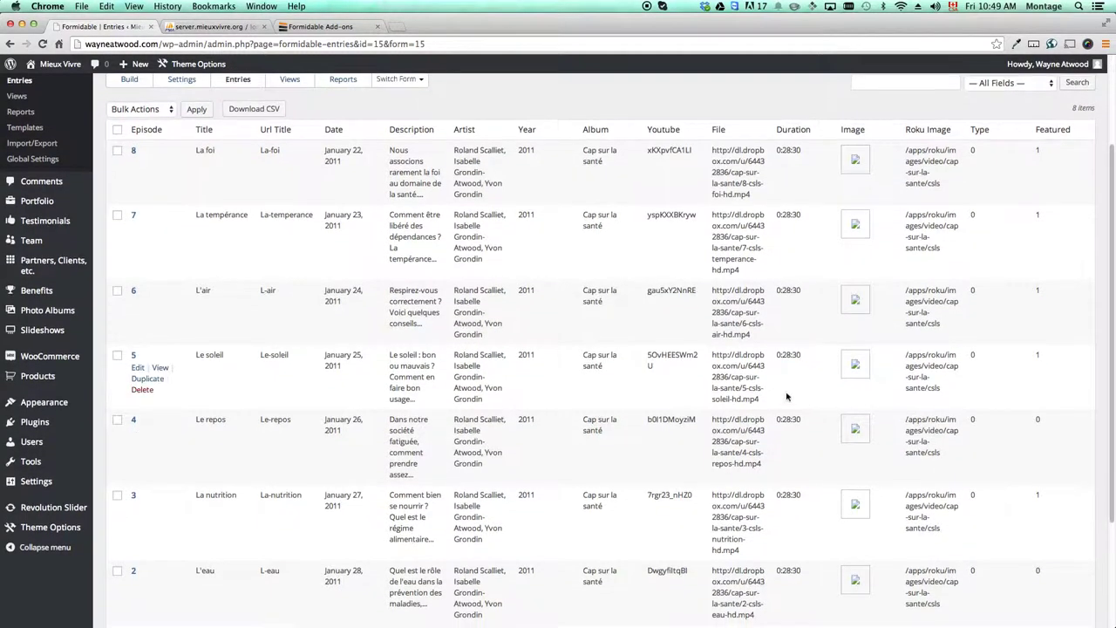
Open a new tab and type 'dri' so the address autocompletes to drive.google.com
{"action": "left_click", "coordinate": [396, 29]}
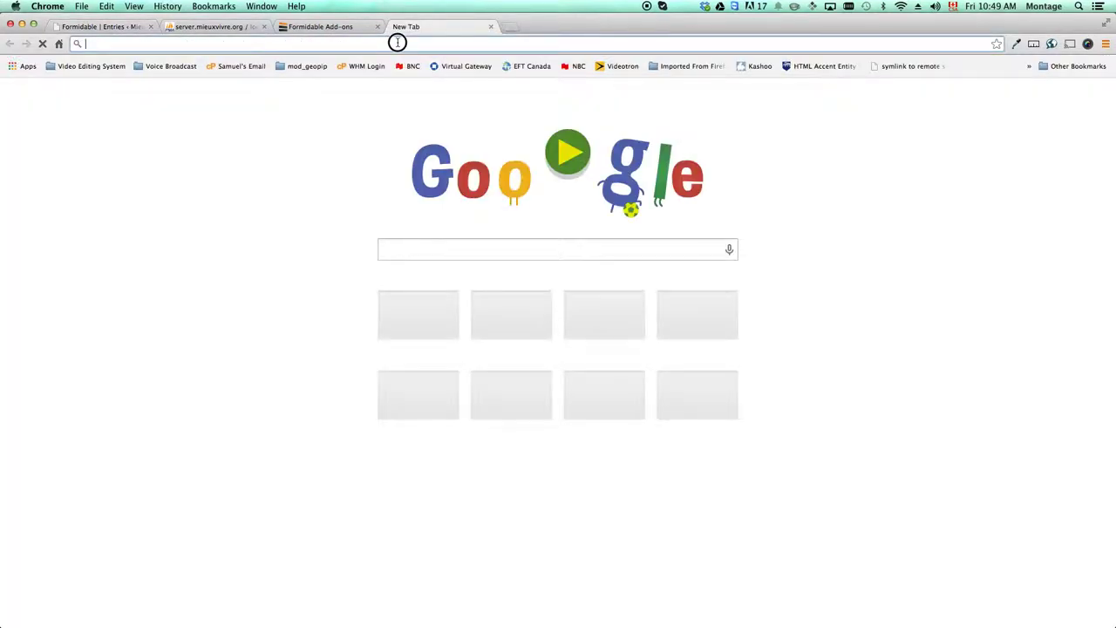
{"action": "type", "text": "dri"}
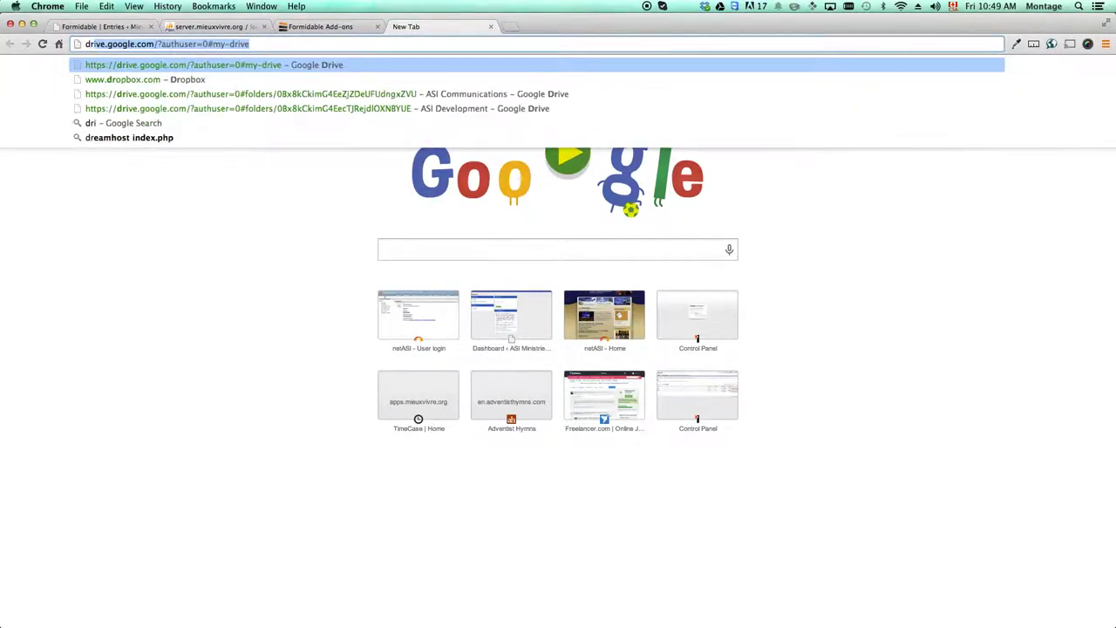